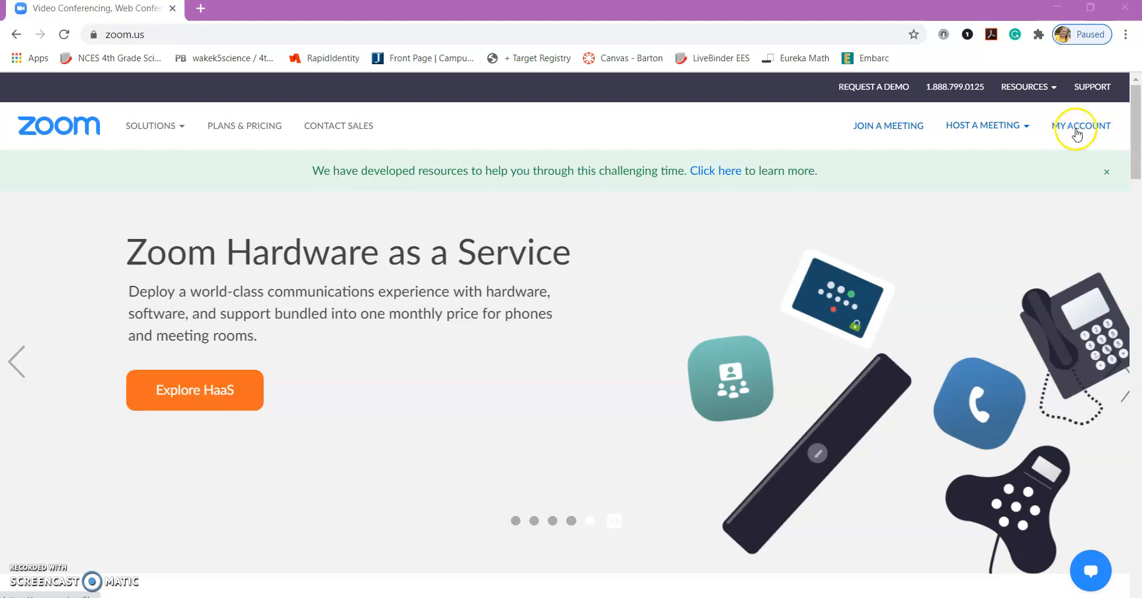
# Step: Go from the portal home page to My Account's Meetings page listing upcoming meetings
pyautogui.click(1077, 135)
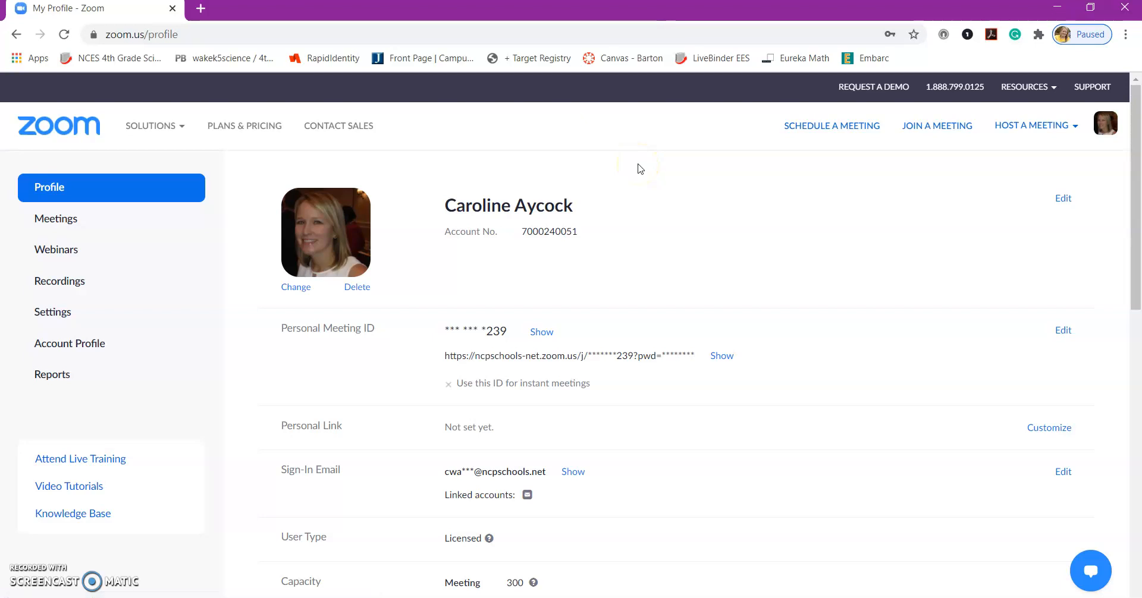
pyautogui.click(662, 161)
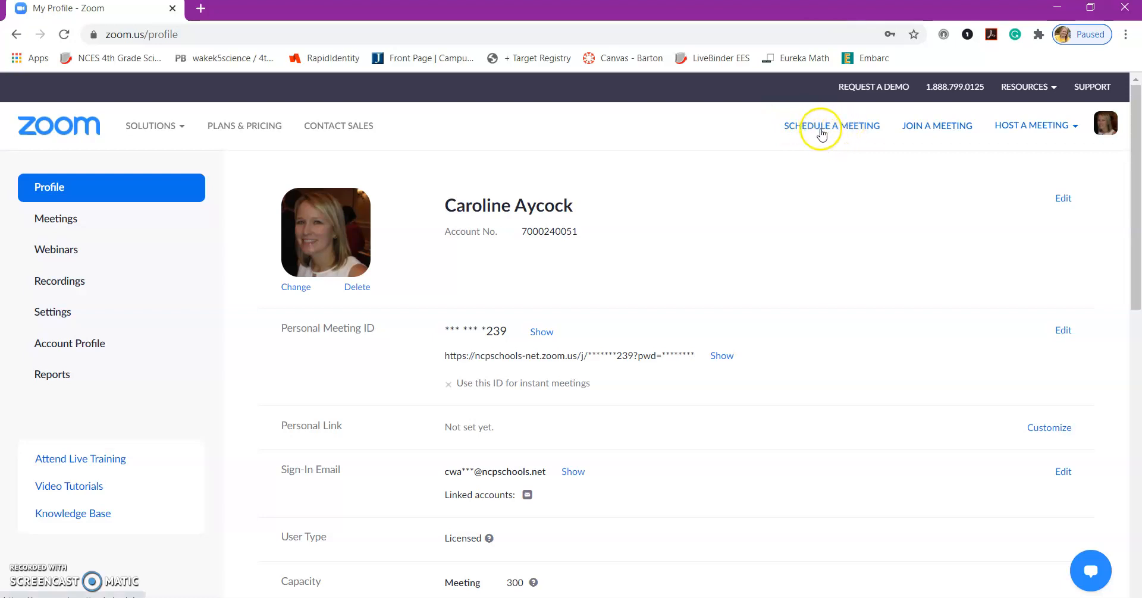
pyautogui.click(55, 224)
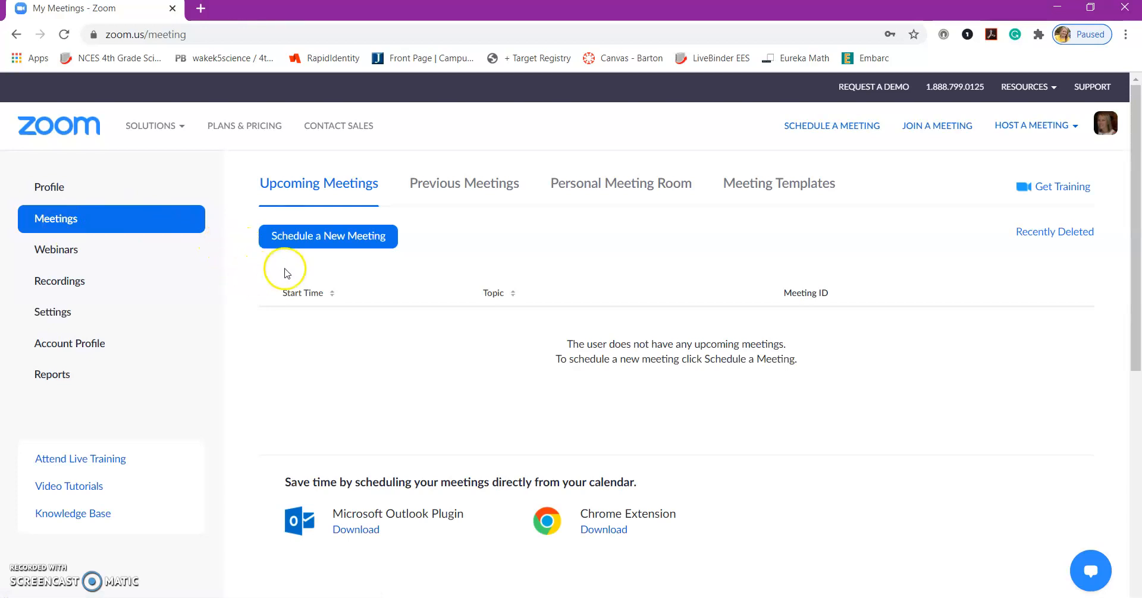
# Step: Schedule a new meeting with the topic 'PLC Wednesday, August 12th'
pyautogui.click(333, 240)
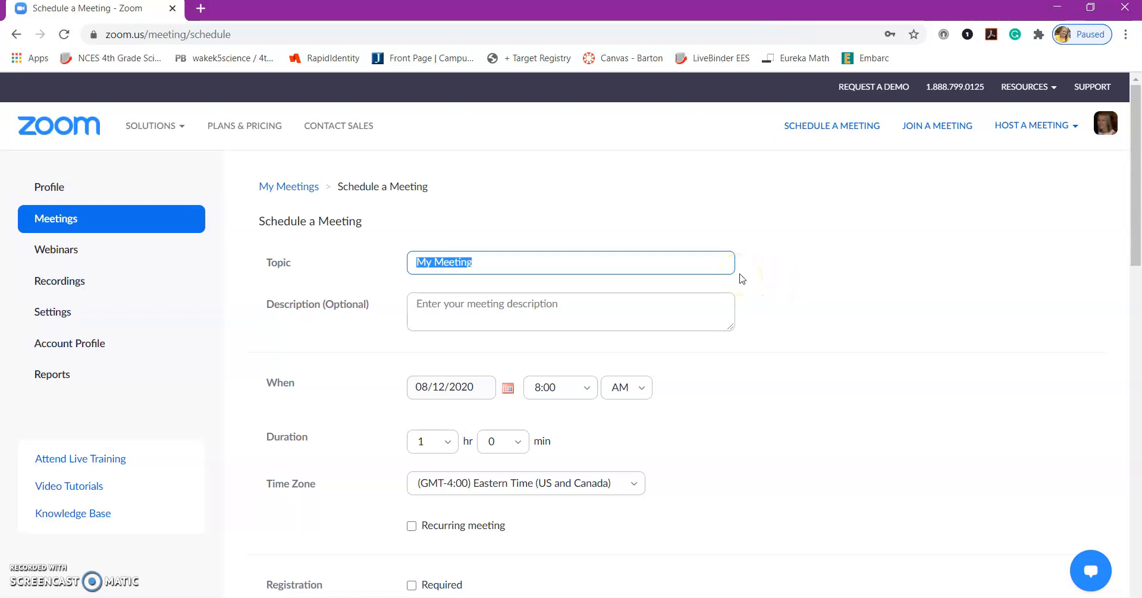
pyautogui.write('PLC Wednesday, August 12th')
pyautogui.click(749, 281)
pyautogui.click(744, 316)
# Step: Make the meeting recur daily until 08/18/2020, 7 occurrences
pyautogui.scroll(-1, 747, 321)
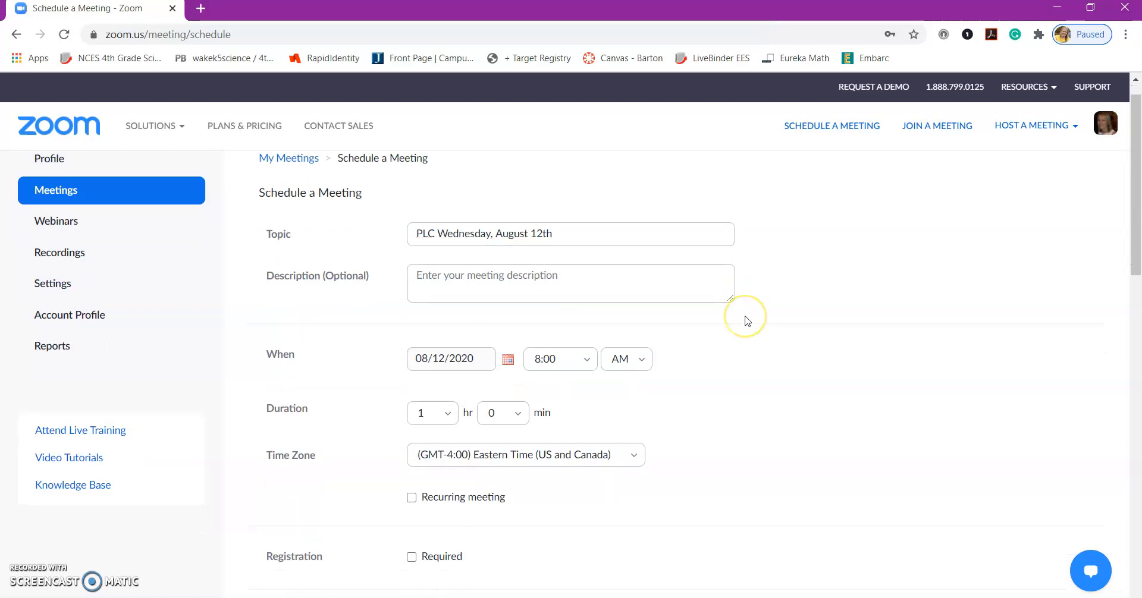
pyautogui.scroll(-1, 747, 321)
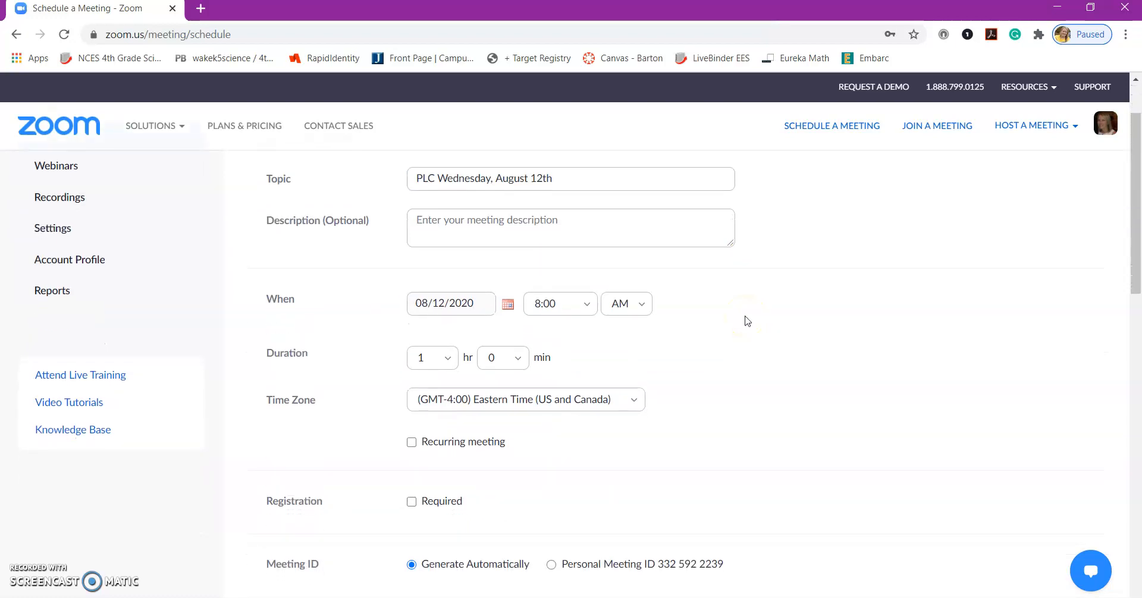
pyautogui.scroll(-1, 747, 321)
pyautogui.scroll(-1, 747, 321)
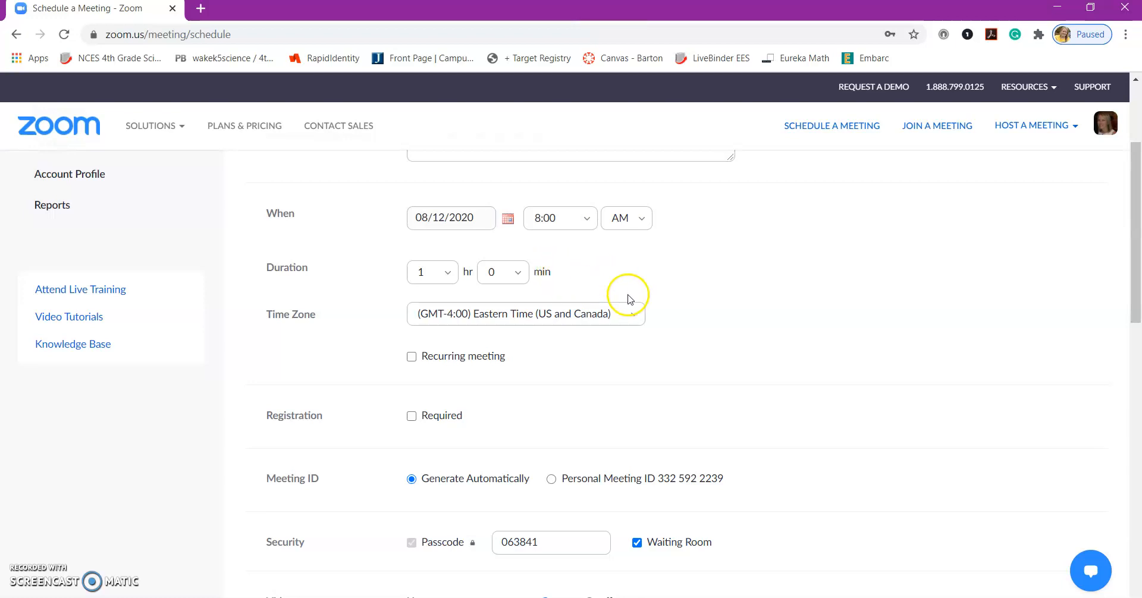
pyautogui.scroll(-1, 627, 296)
pyautogui.scroll(-1, 324, 275)
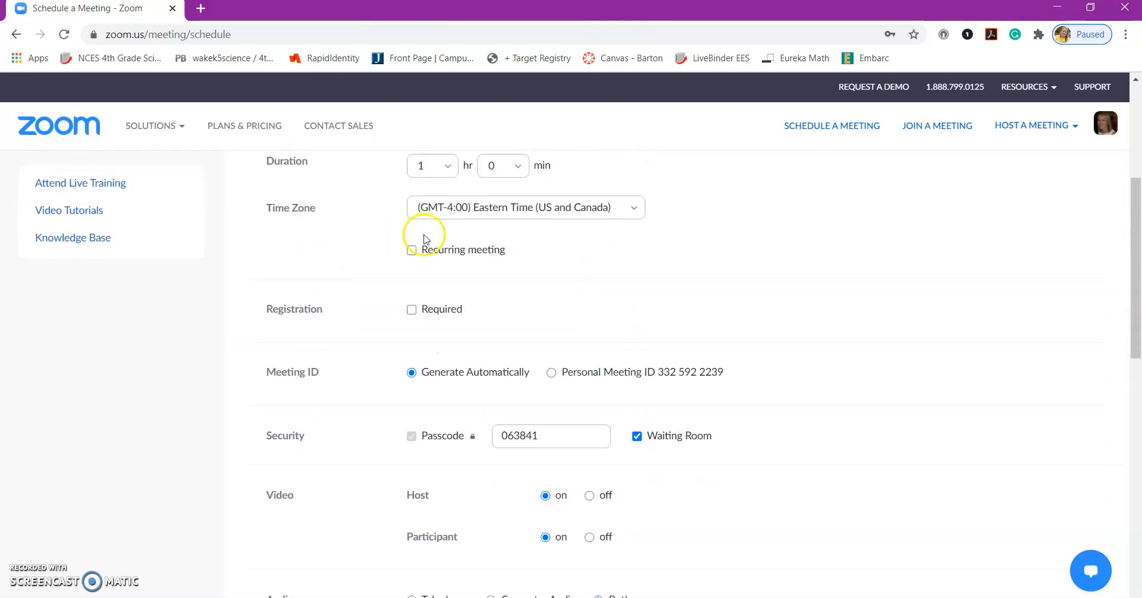
pyautogui.click(412, 251)
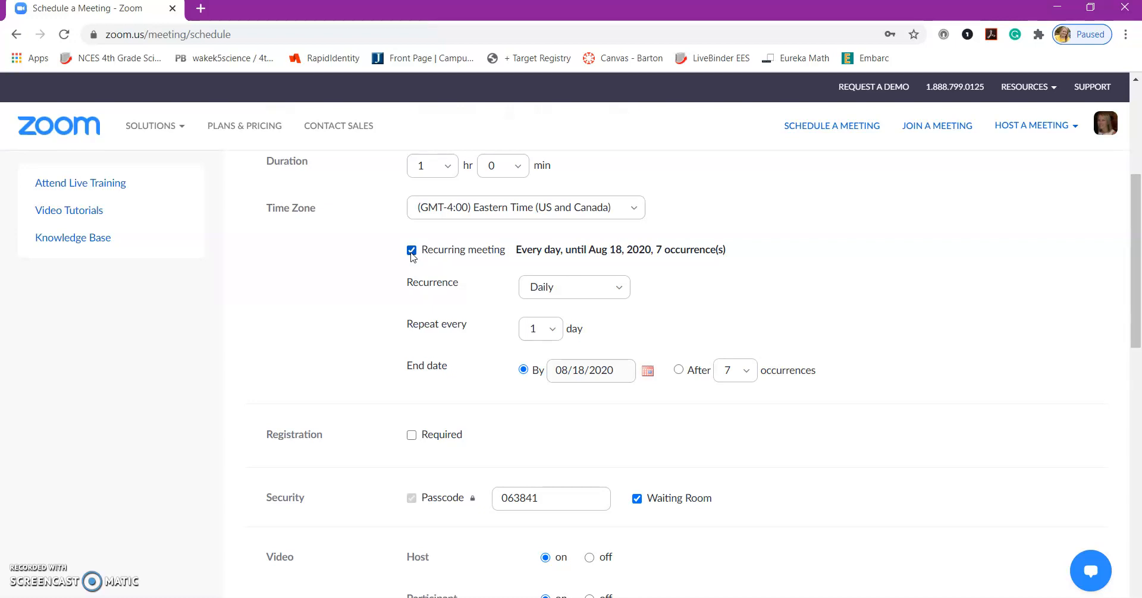
# Step: Make it a one-time meeting with an automatically generated meeting ID
pyautogui.click(411, 252)
pyautogui.scroll(-2, 357, 262)
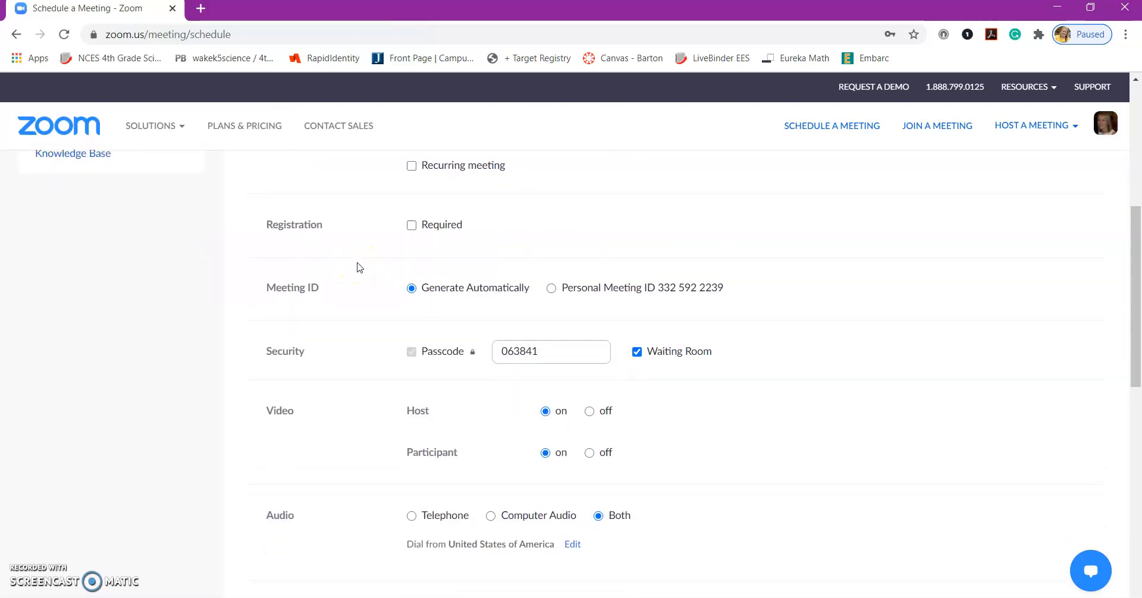
pyautogui.scroll(-2, 358, 265)
pyautogui.click(449, 211)
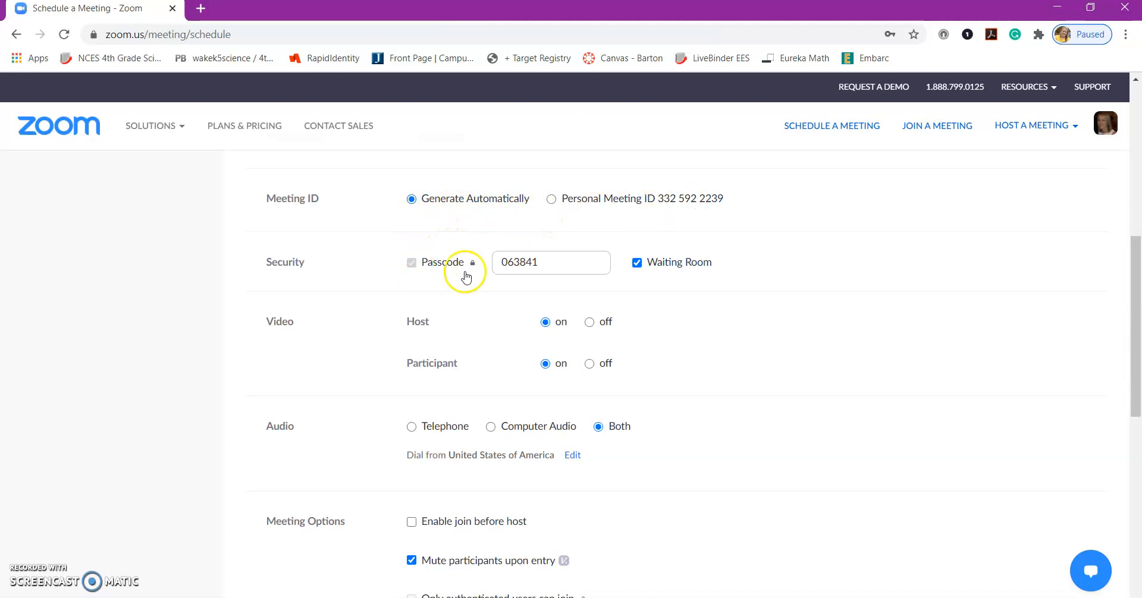
# Step: Replace the generated passcode with a custom meeting passcode, keeping Waiting Room enabled
pyautogui.moveTo(584, 261); pyautogui.dragTo(483, 267)
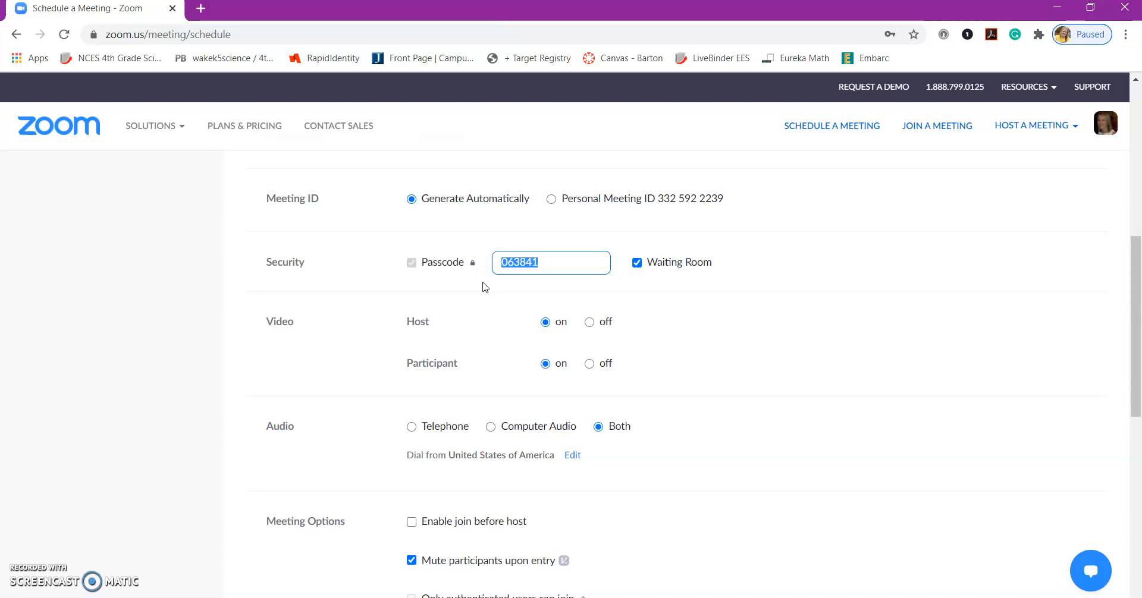
pyautogui.click(439, 288)
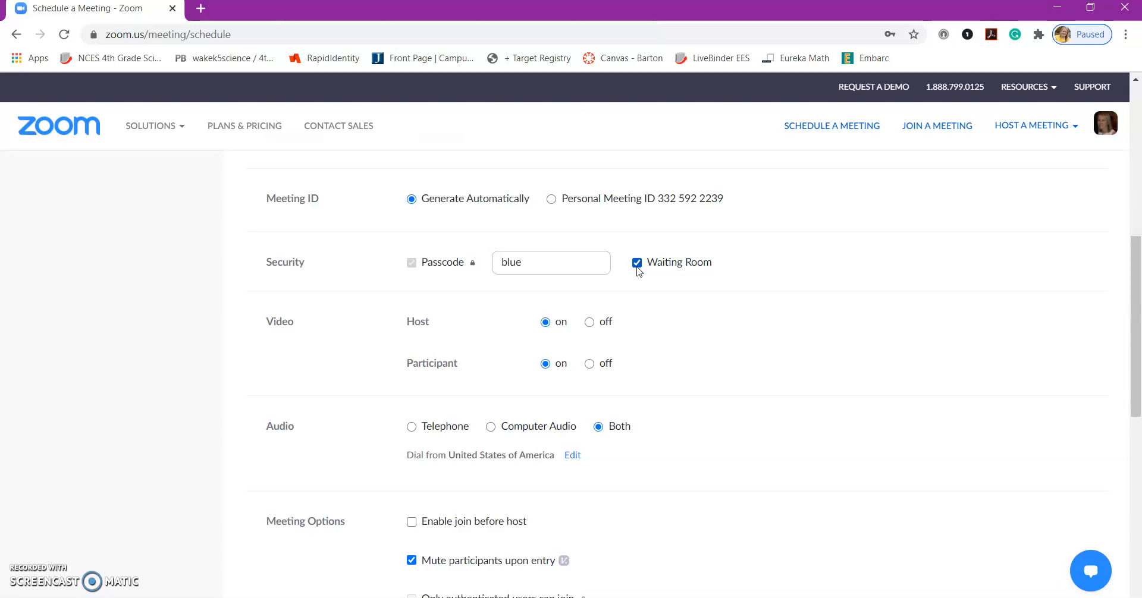
pyautogui.scroll(-3, 639, 272)
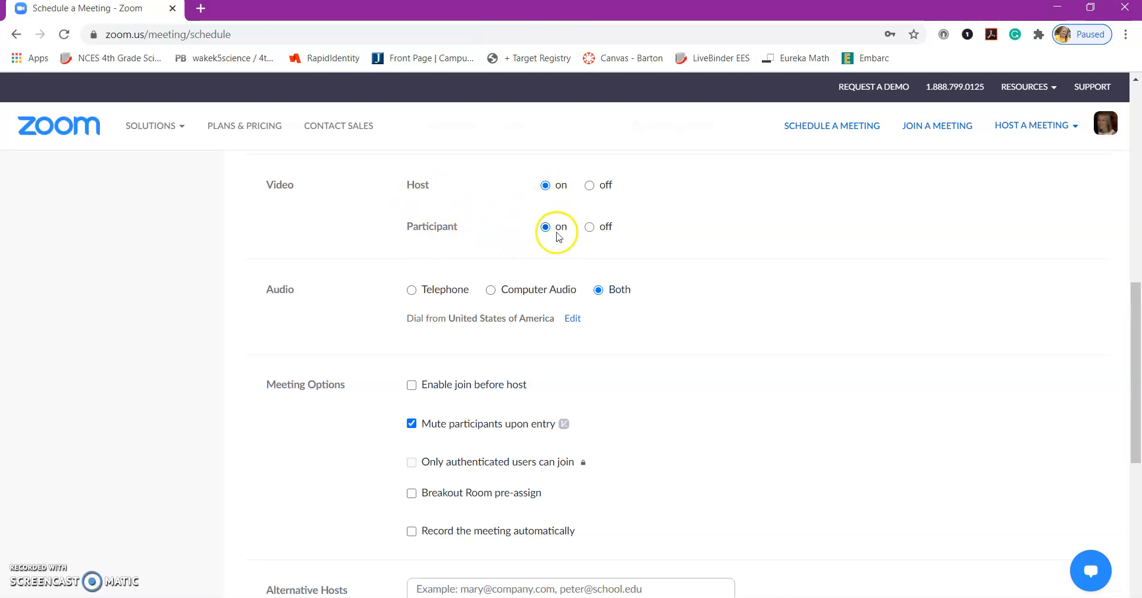
# Step: Turn host video off, keep participant video on, and save the 8:00 AM PLC meeting
pyautogui.click(589, 187)
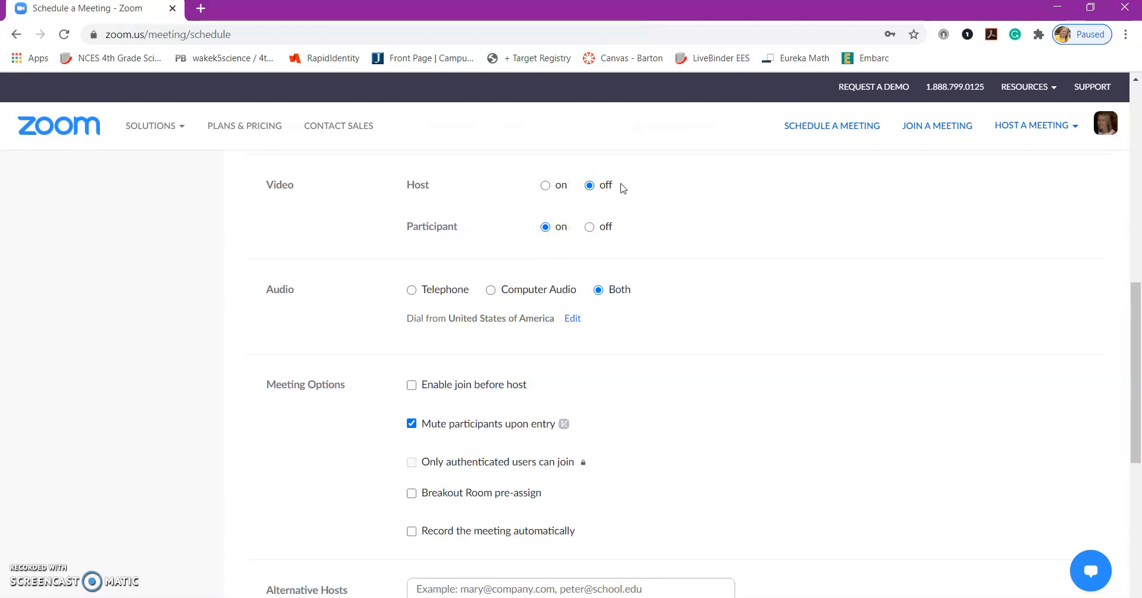
pyautogui.scroll(-2, 622, 188)
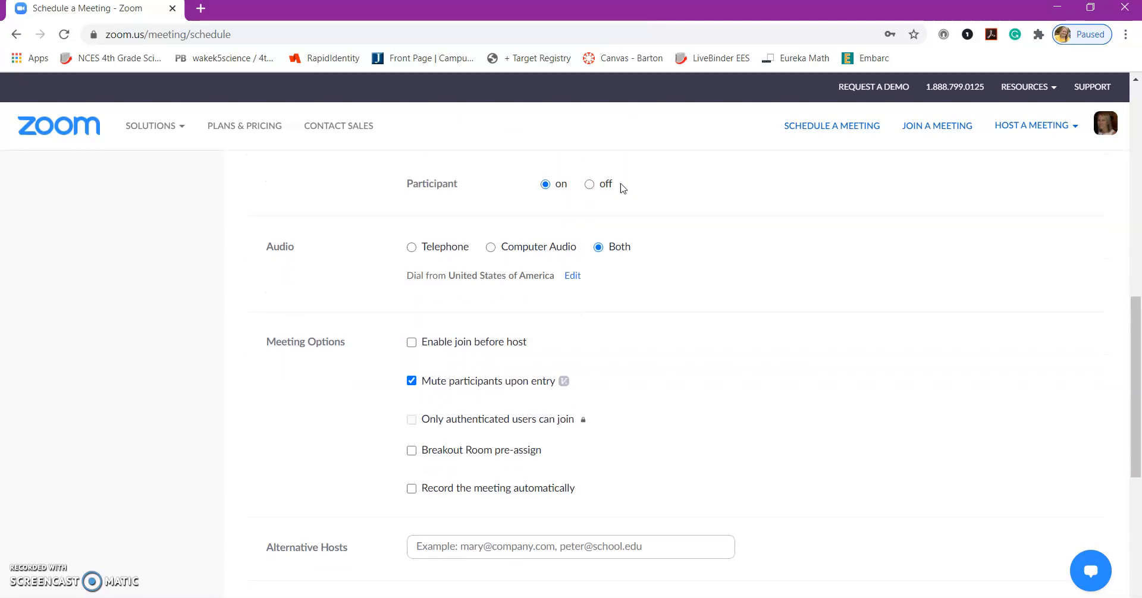
pyautogui.click(599, 197)
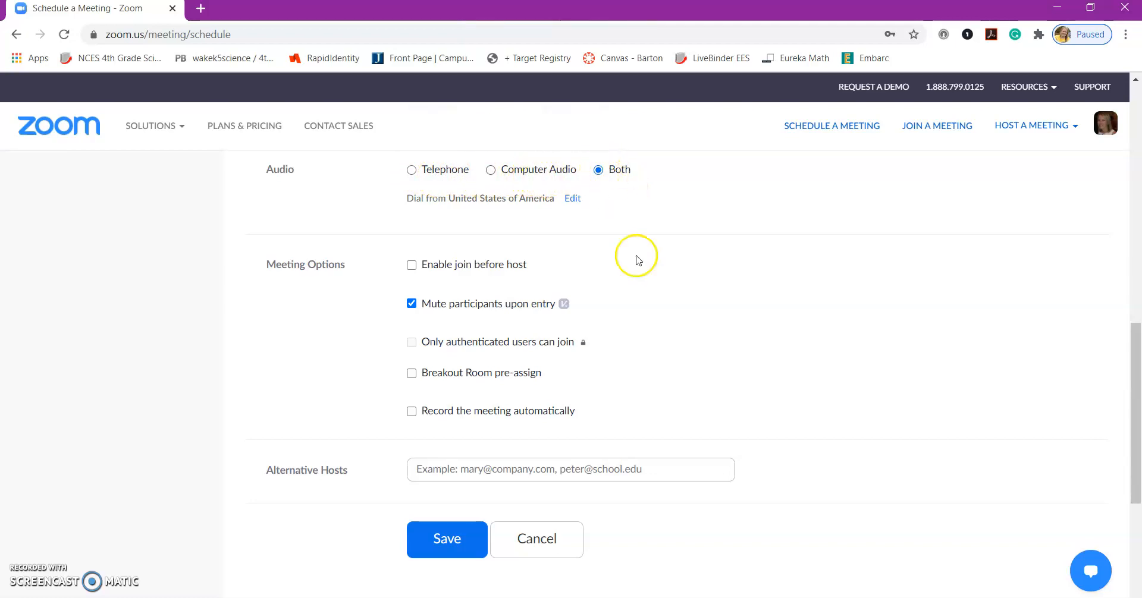
pyautogui.scroll(-1, 640, 262)
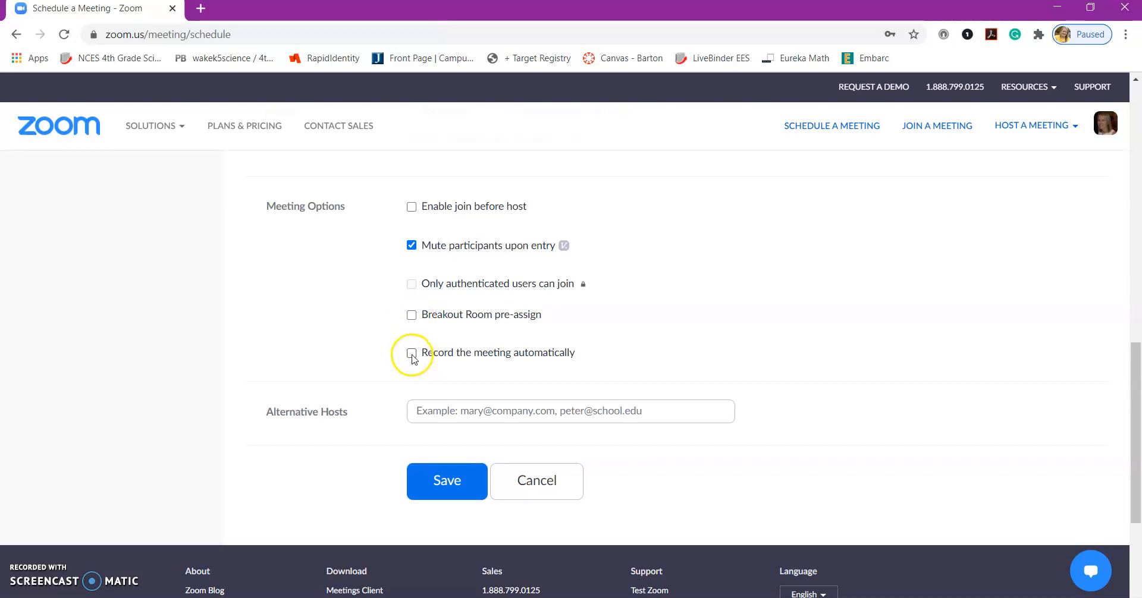
pyautogui.scroll(-1, 411, 360)
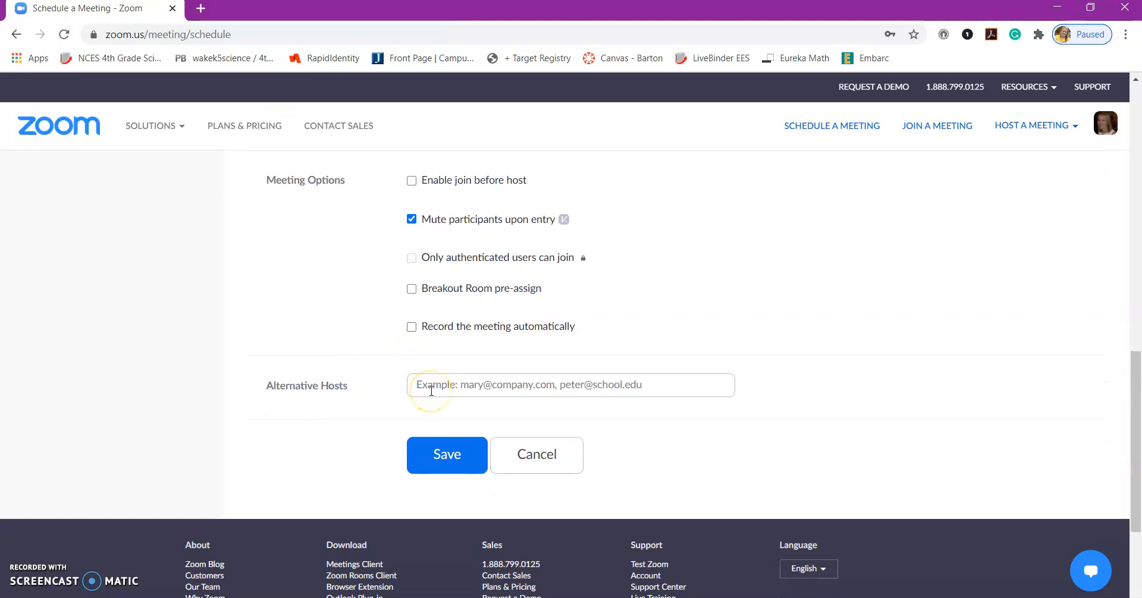
pyautogui.click(444, 458)
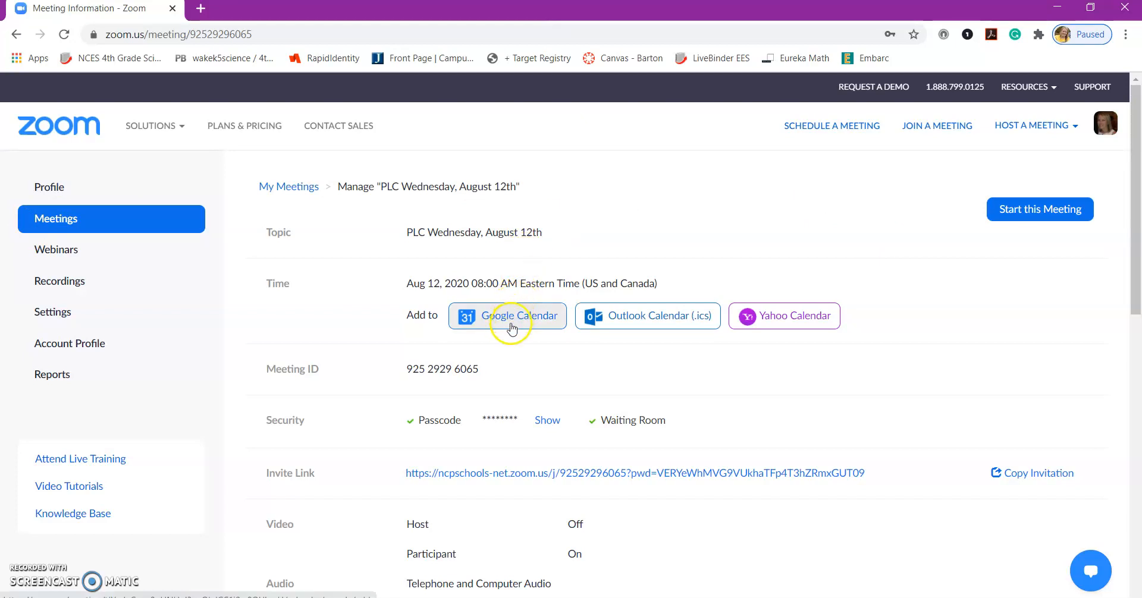
# Step: Copy the meeting invitation to the clipboard, close it, and return to Upcoming Meetings
pyautogui.scroll(-1, 895, 369)
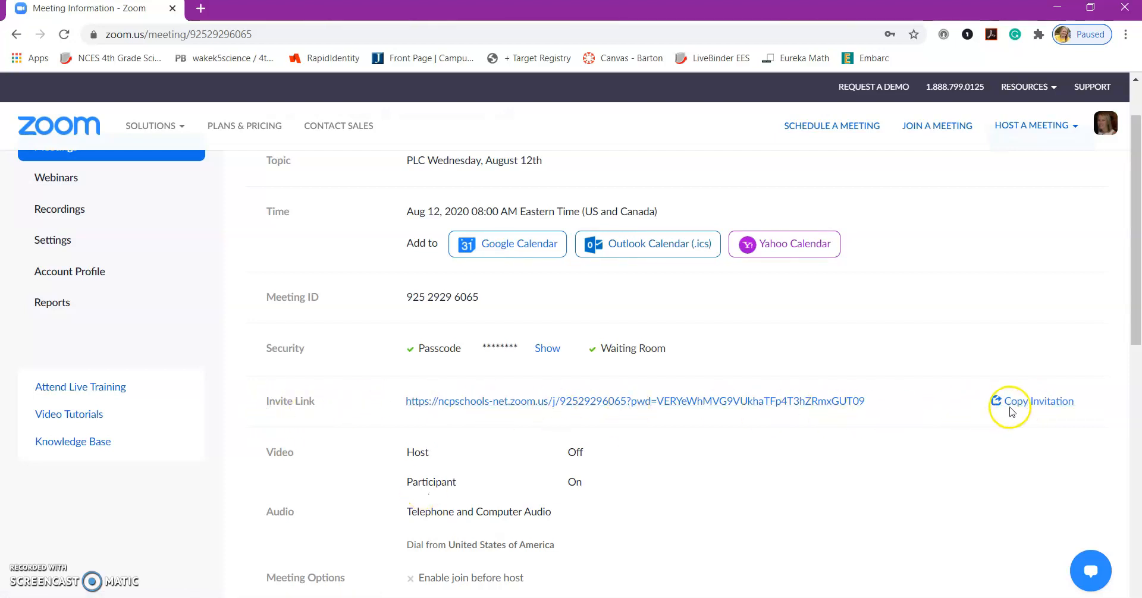
pyautogui.click(1030, 405)
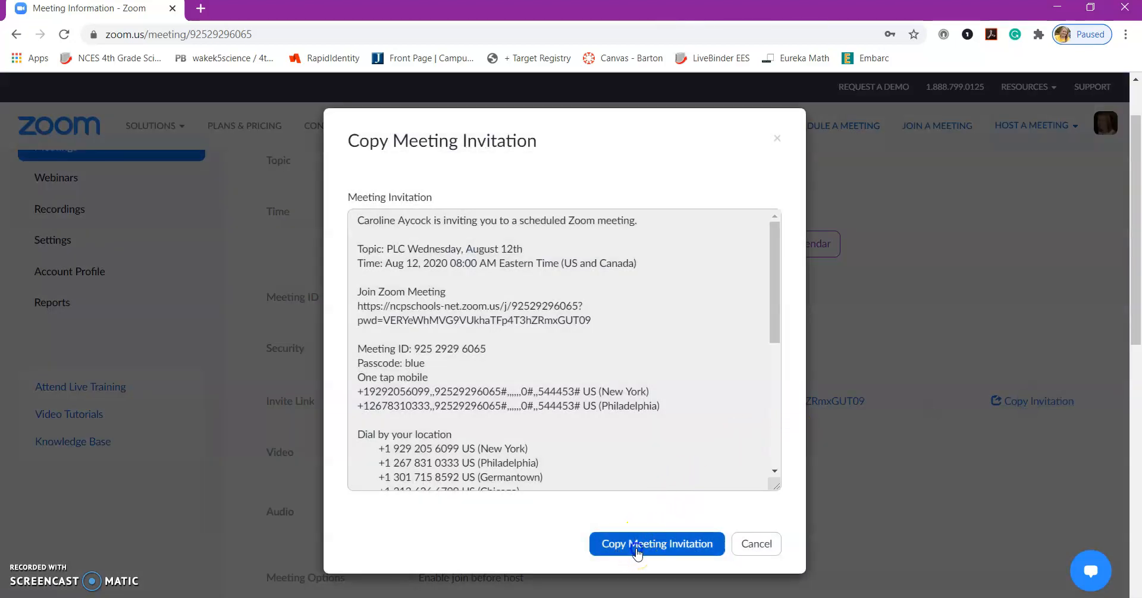
pyautogui.click(637, 553)
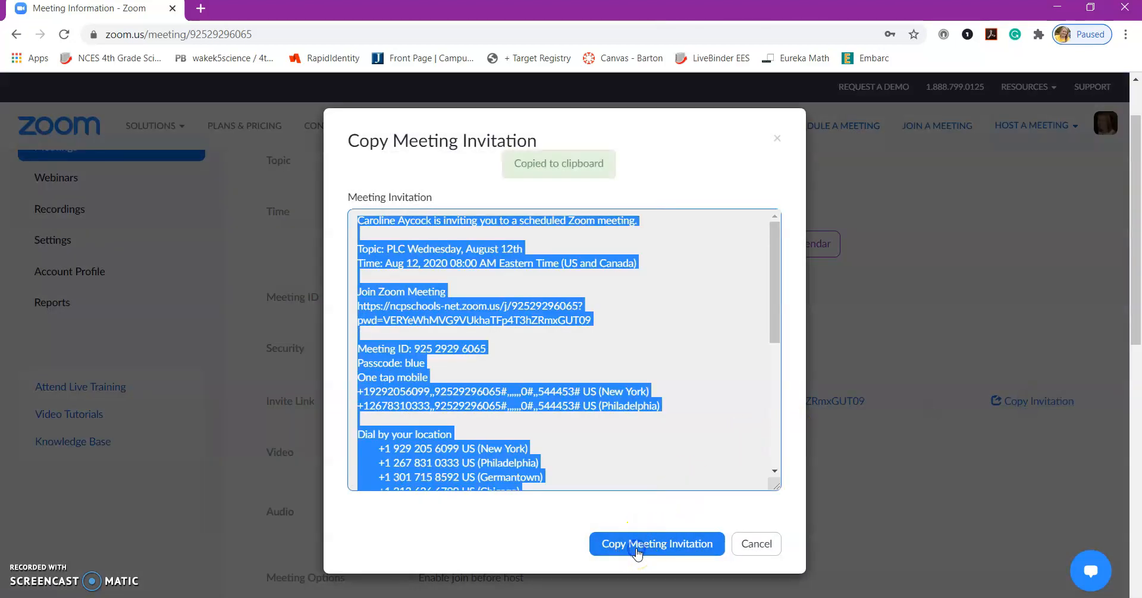
pyautogui.click(756, 546)
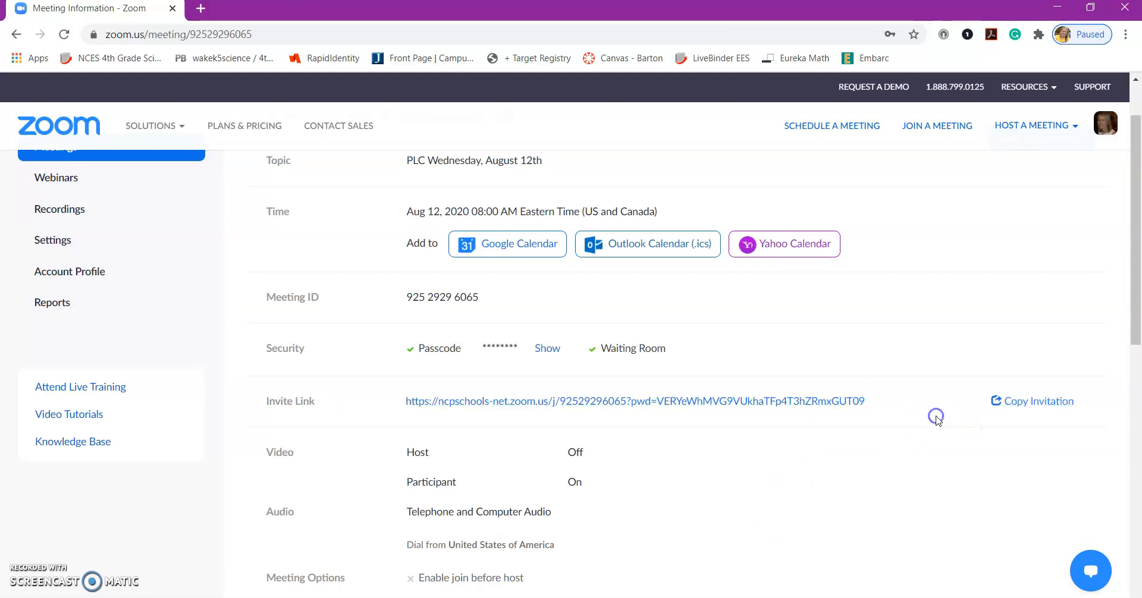
pyautogui.scroll(1, 936, 418)
pyautogui.scroll(2, 937, 418)
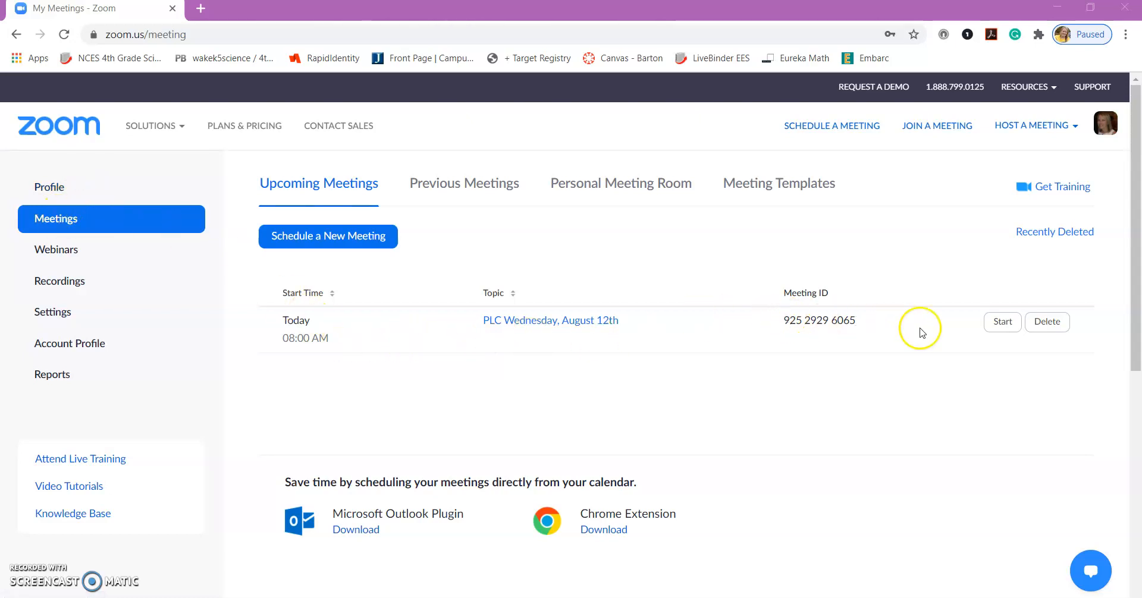
# Step: Start the PLC Wednesday, August 12th meeting and let the browser launch the Zoom app
pyautogui.click(1002, 333)
pyautogui.click(1003, 333)
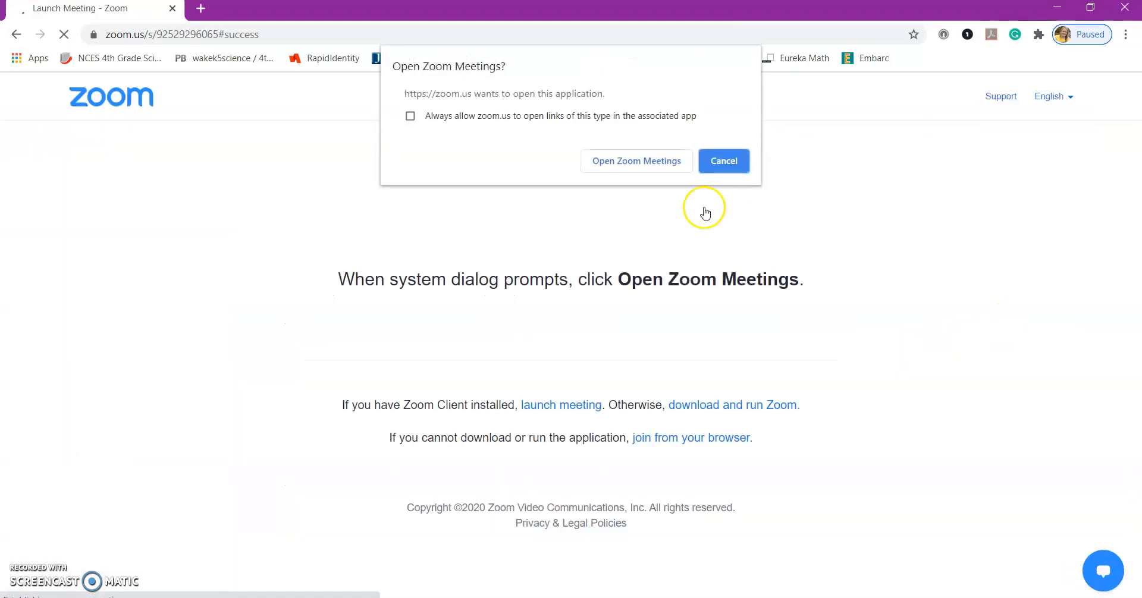
pyautogui.click(624, 162)
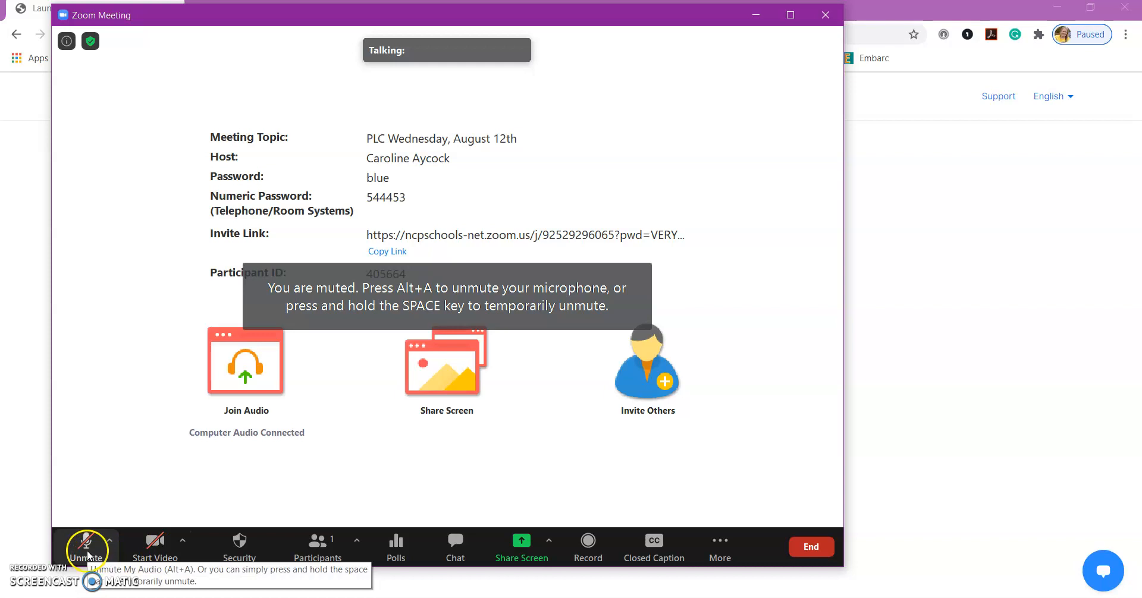
# Step: Move the meeting window to the right and open the Share Screen picker
pyautogui.moveTo(442, 22); pyautogui.dragTo(554, 25)
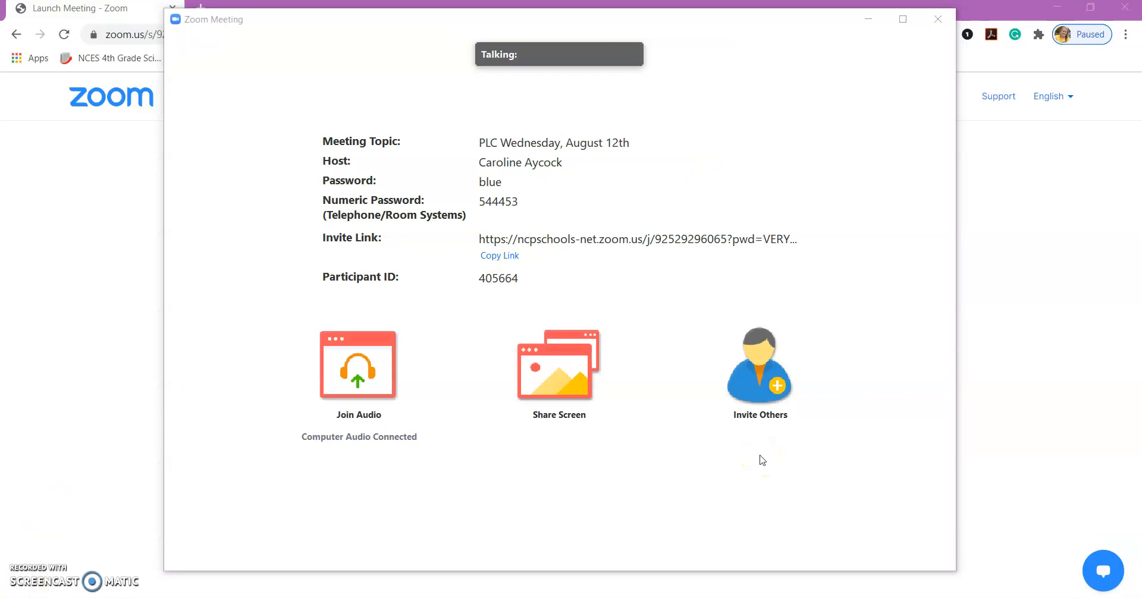
pyautogui.moveTo(663, 479)
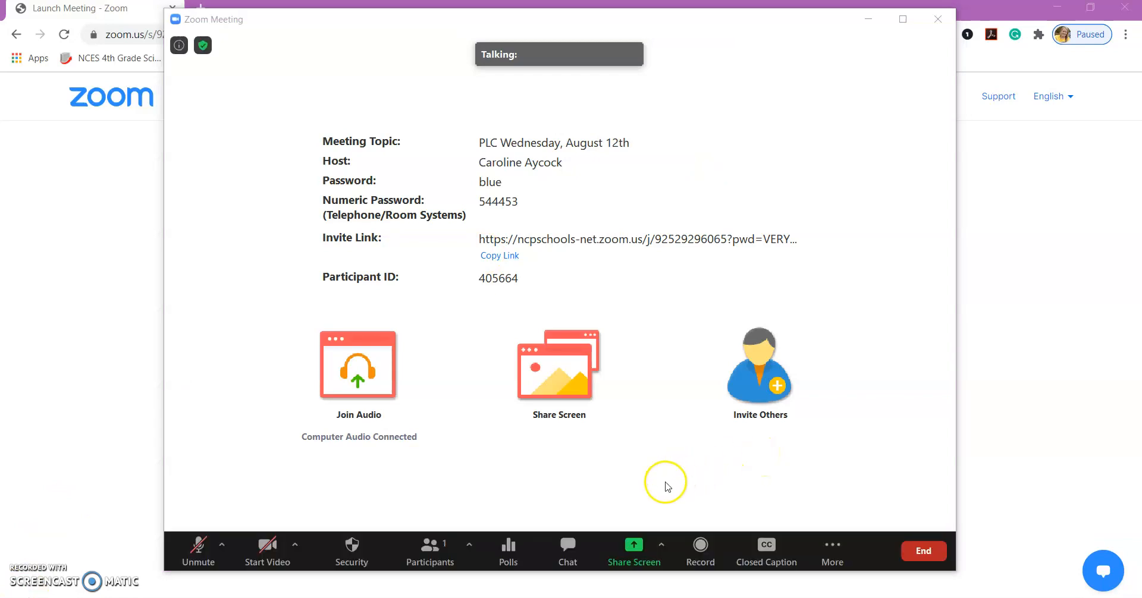
pyautogui.click(631, 555)
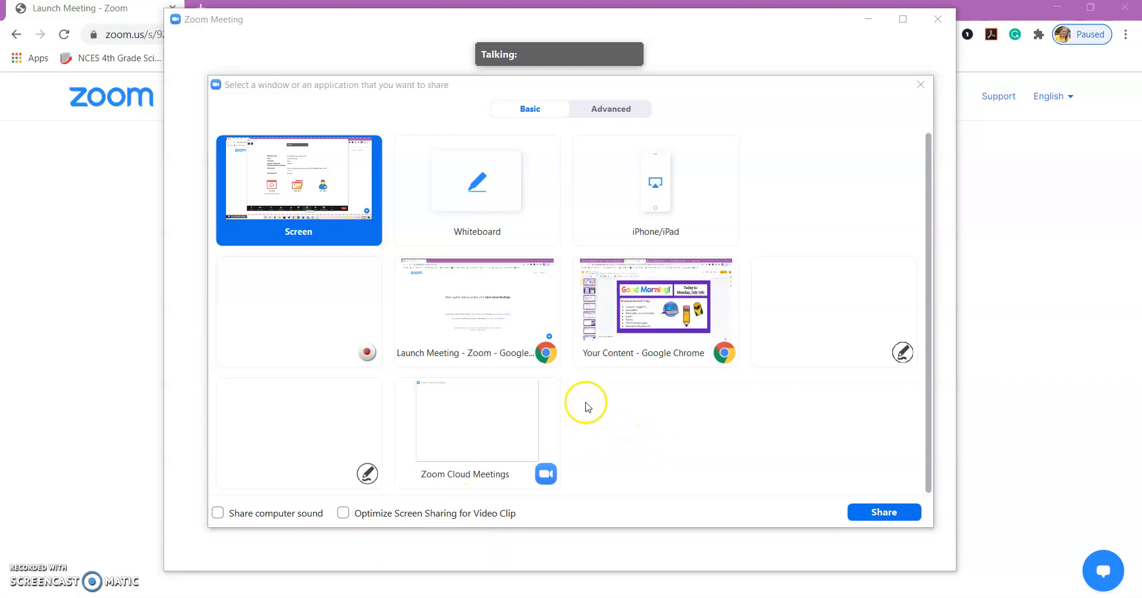
# Step: Share the 'Your Content - Google Chrome' window showing the July 13 Good Morning slide
pyautogui.click(670, 321)
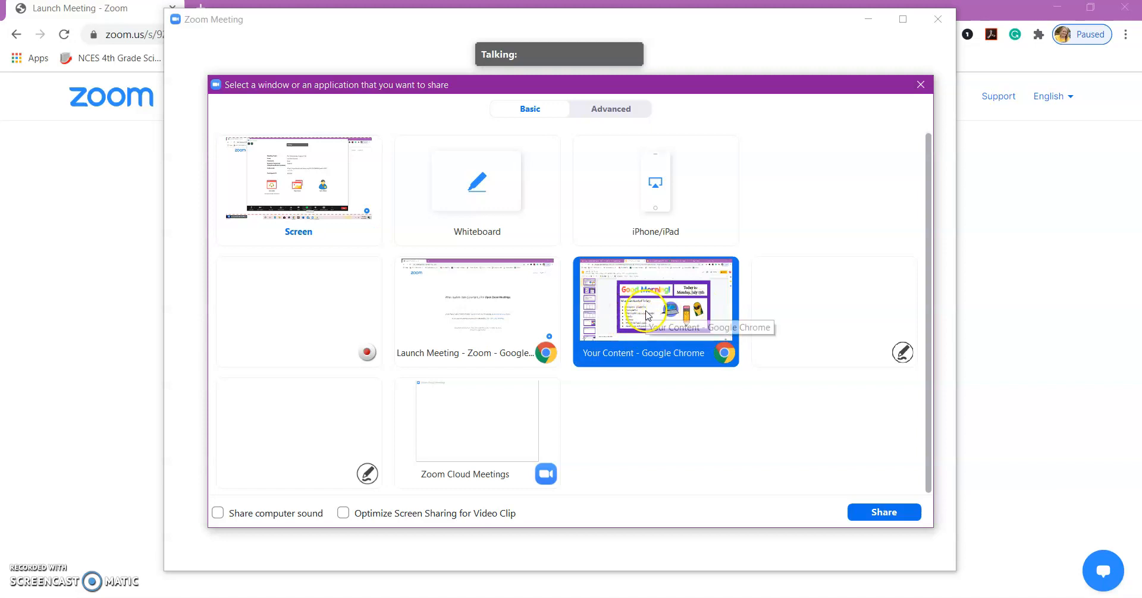
pyautogui.click(883, 512)
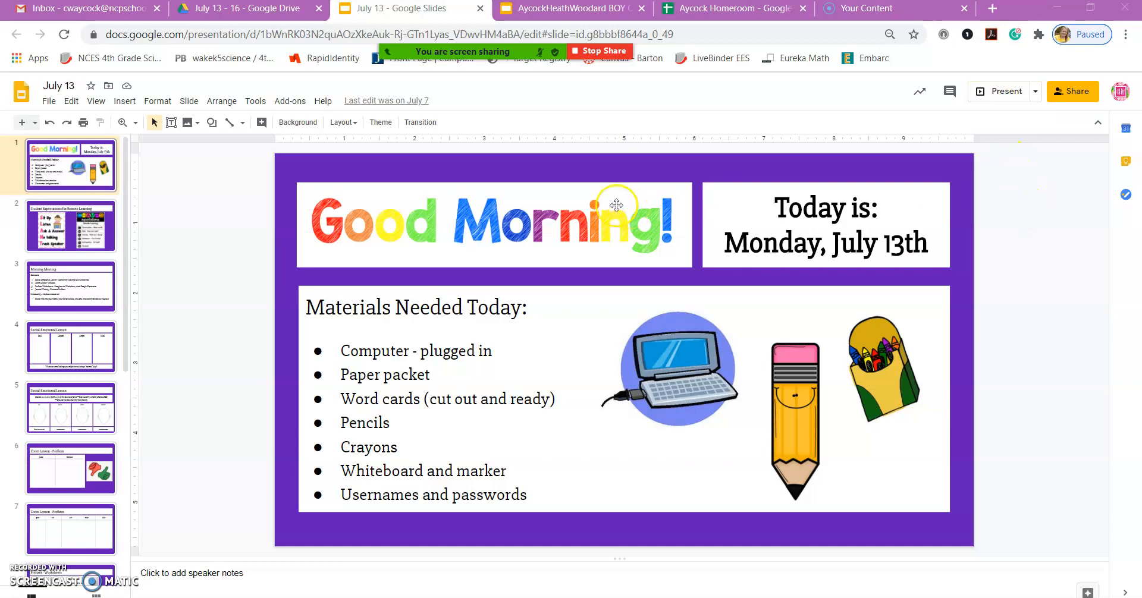
# Step: Open New Share from the screen-sharing toolbar over the July 13 deck
pyautogui.moveTo(523, 51)
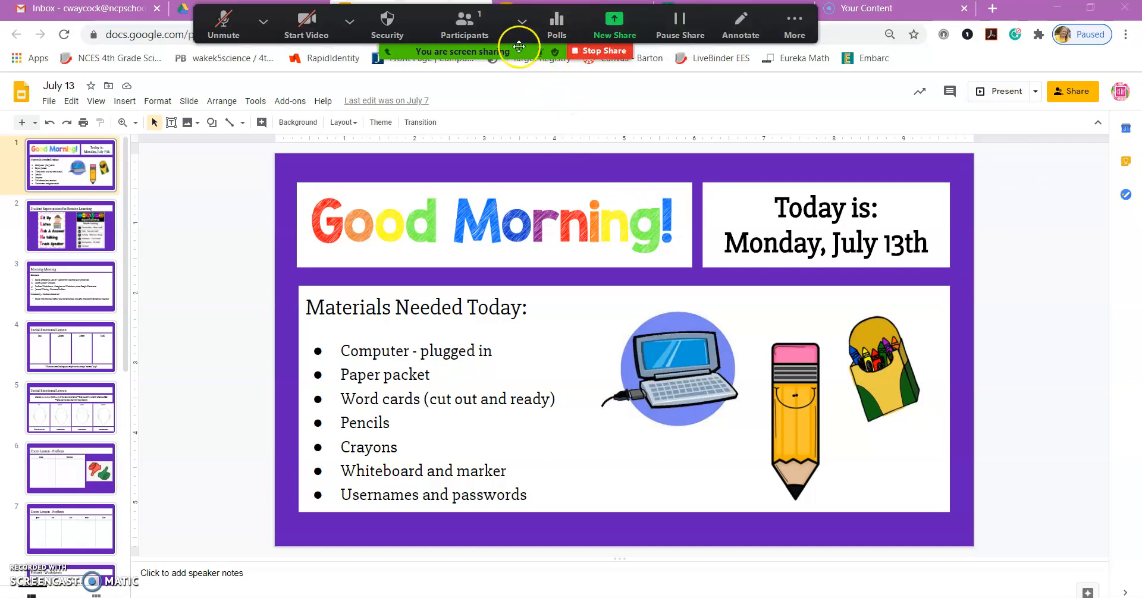
pyautogui.click(618, 35)
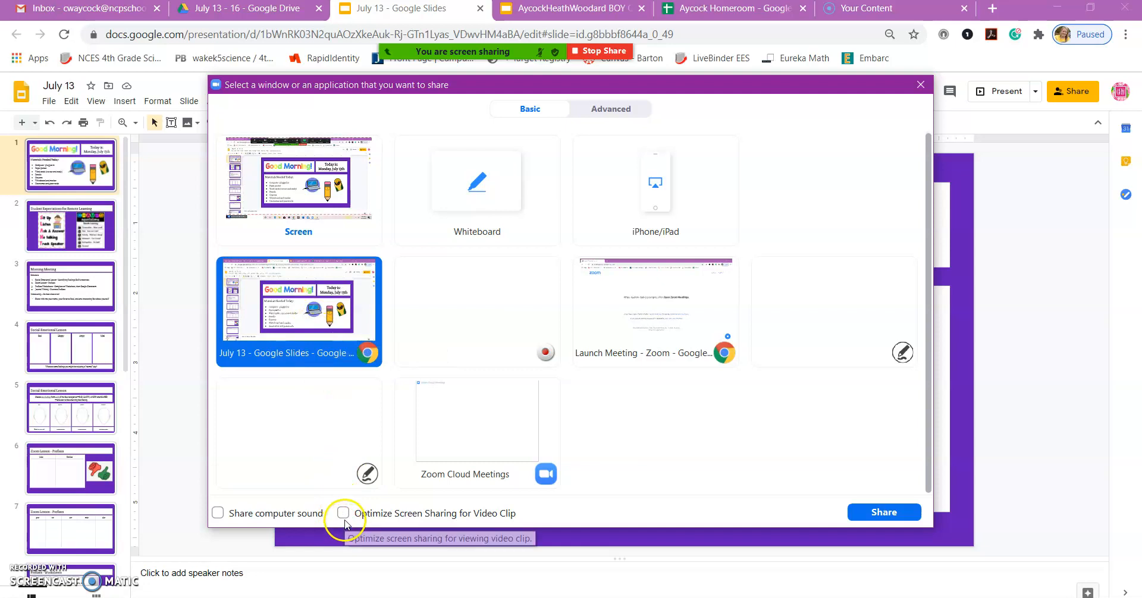
# Step: Reshare the July 13 slides with computer sound and video-clip optimisation enabled
pyautogui.click(351, 517)
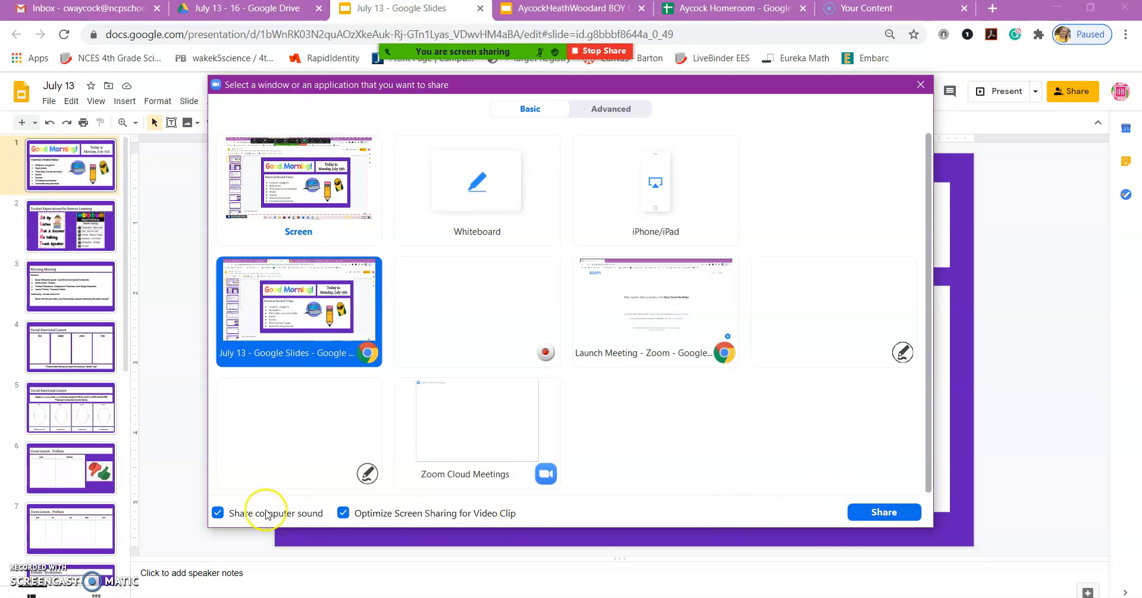
pyautogui.click(896, 516)
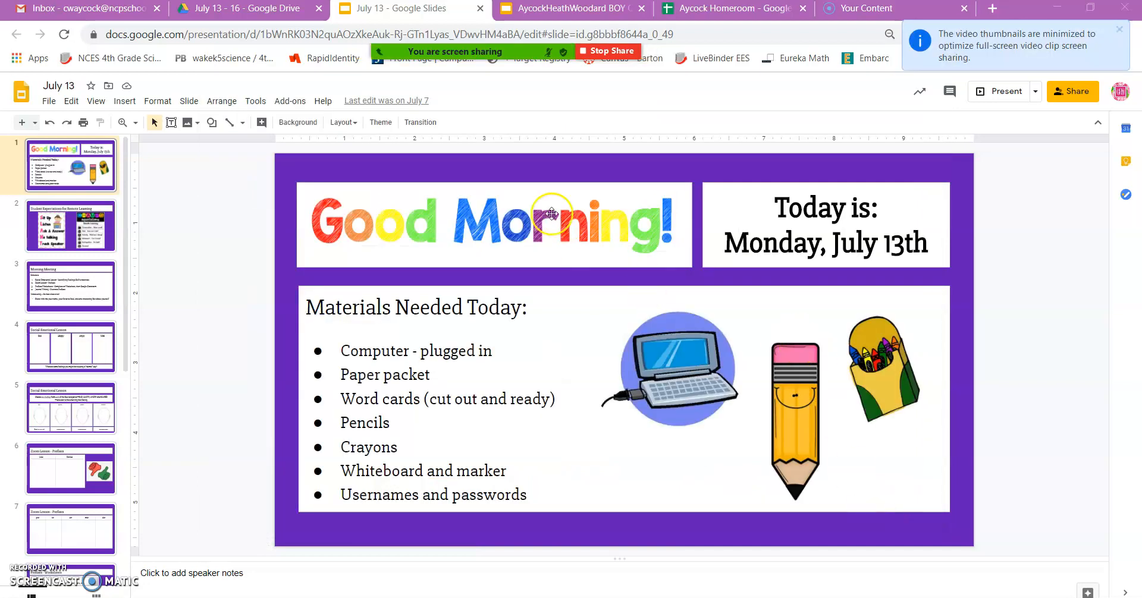
# Step: Pause and resume the Google Slides share, then stop sharing to return to the PLC meeting window
pyautogui.moveTo(497, 55)
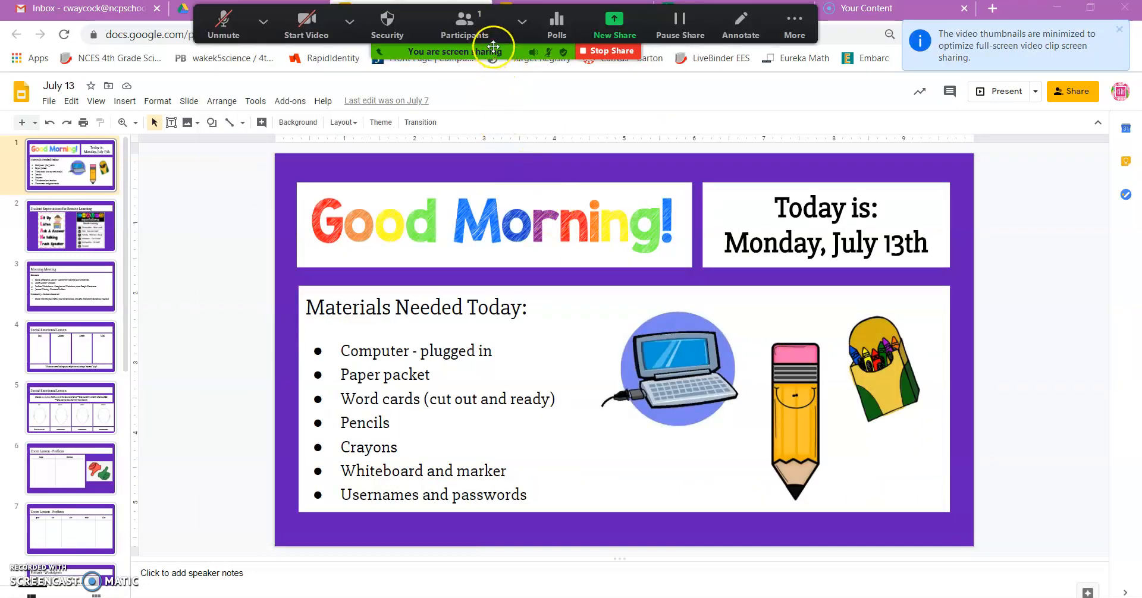
pyautogui.click(680, 28)
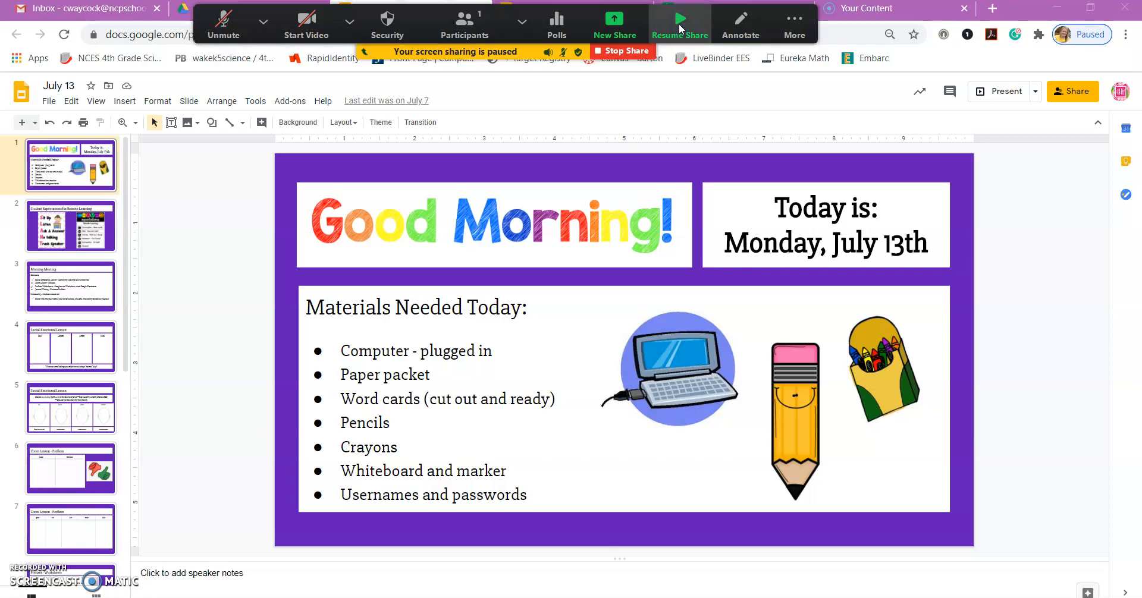
pyautogui.click(680, 28)
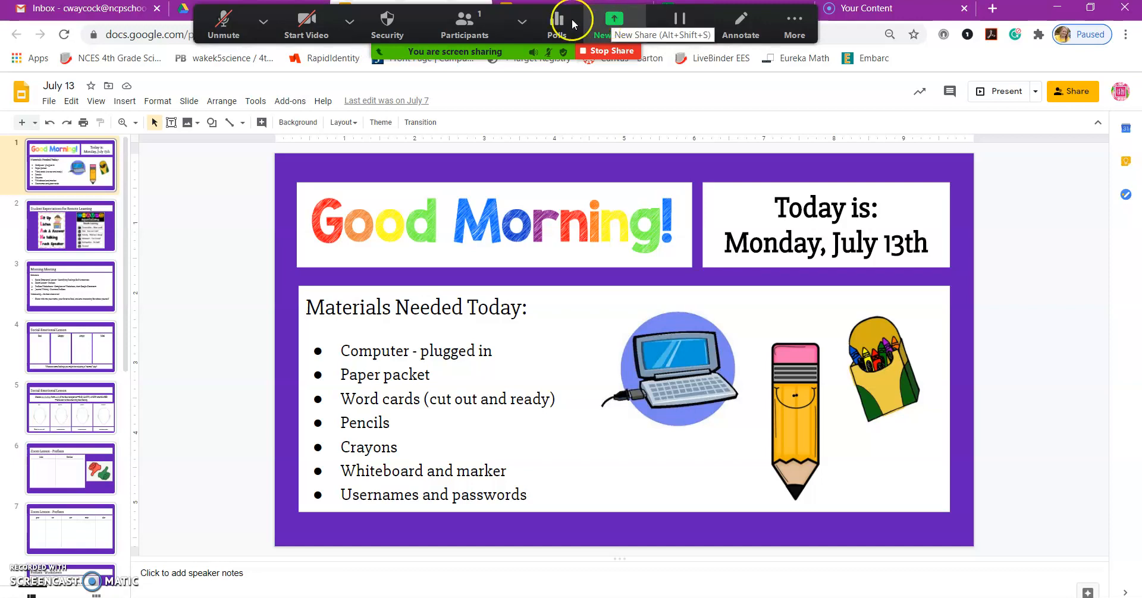
pyautogui.click(597, 52)
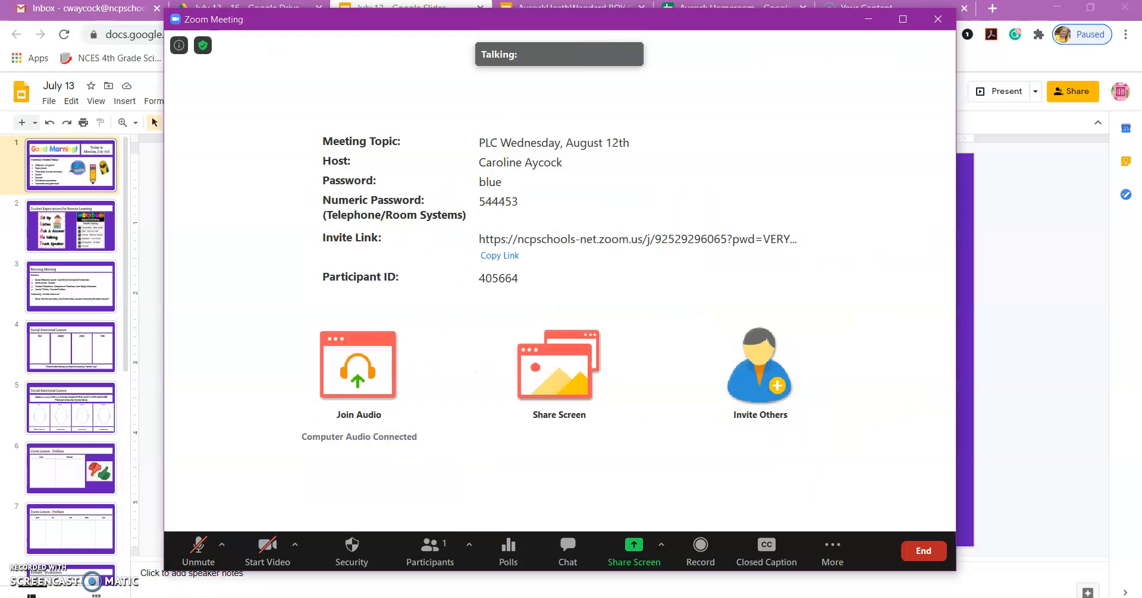
# Step: Choose Breakout Rooms from the meeting toolbar's More menu to reach Create Breakout Rooms
pyautogui.click(558, 483)
pyautogui.moveTo(623, 477)
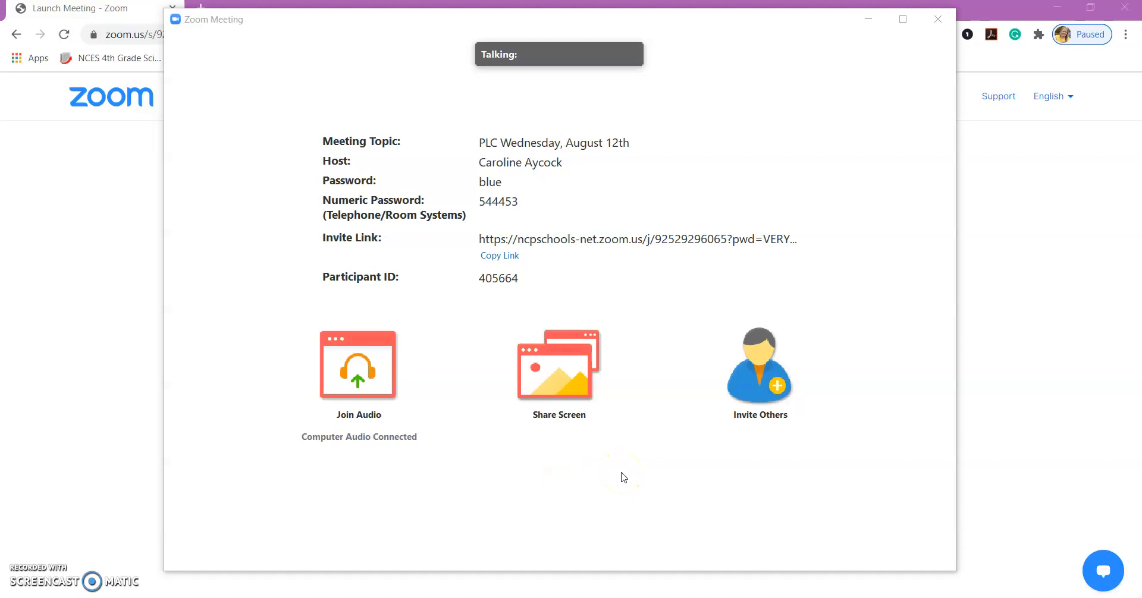
pyautogui.moveTo(686, 479)
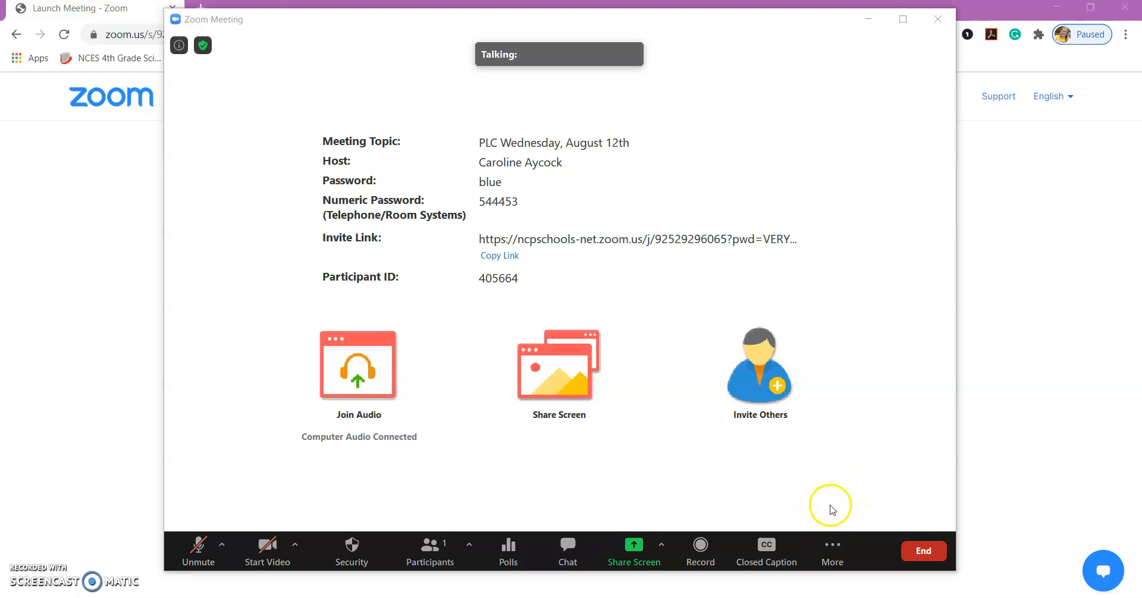
pyautogui.click(826, 551)
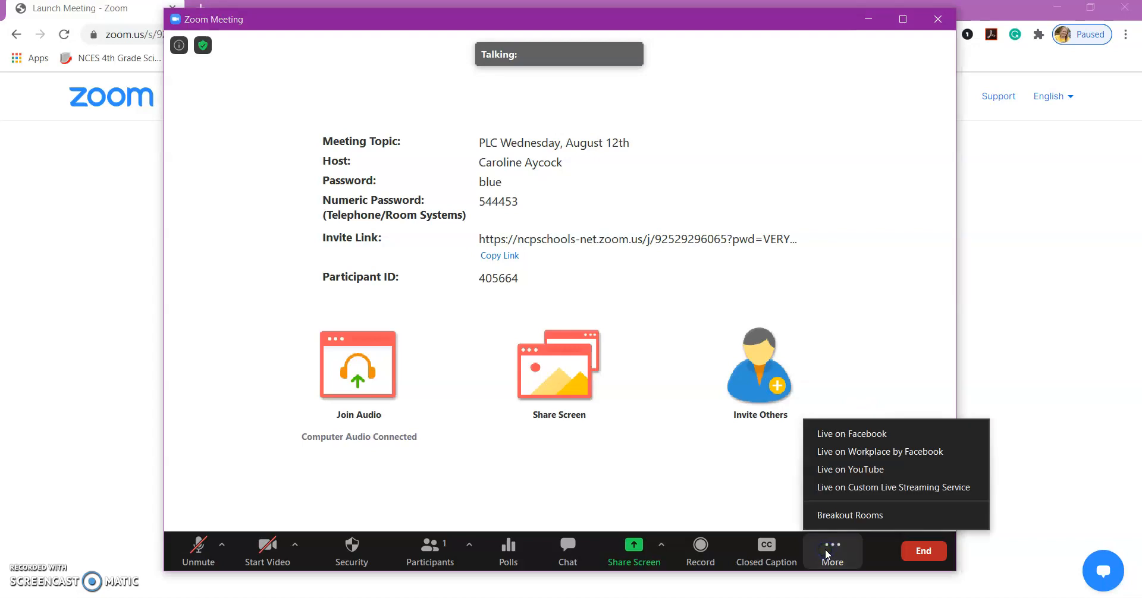
pyautogui.click(747, 498)
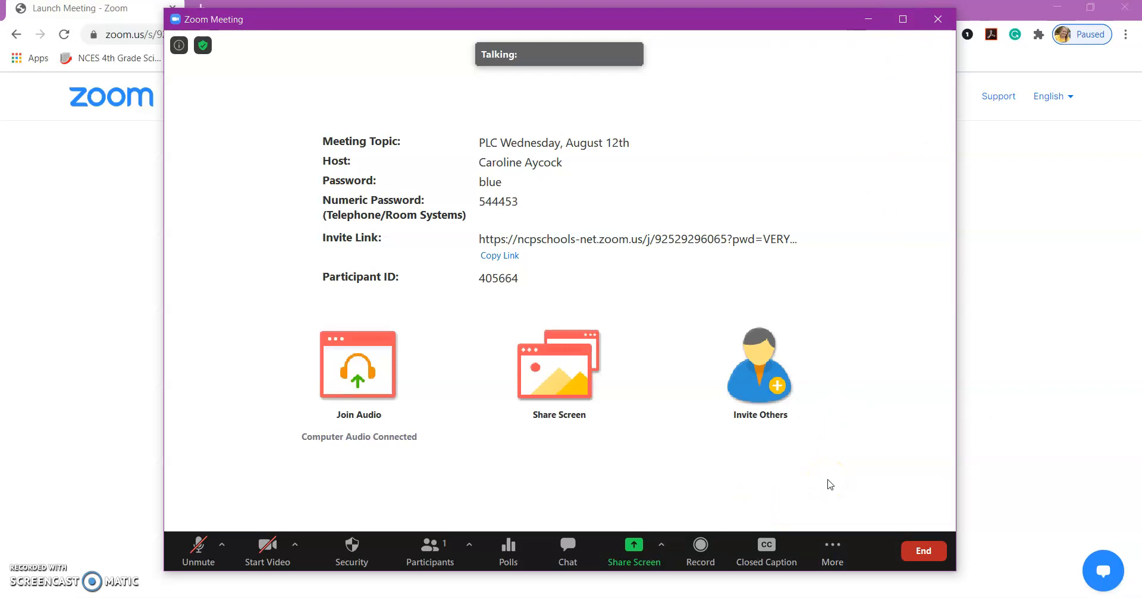
pyautogui.click(832, 544)
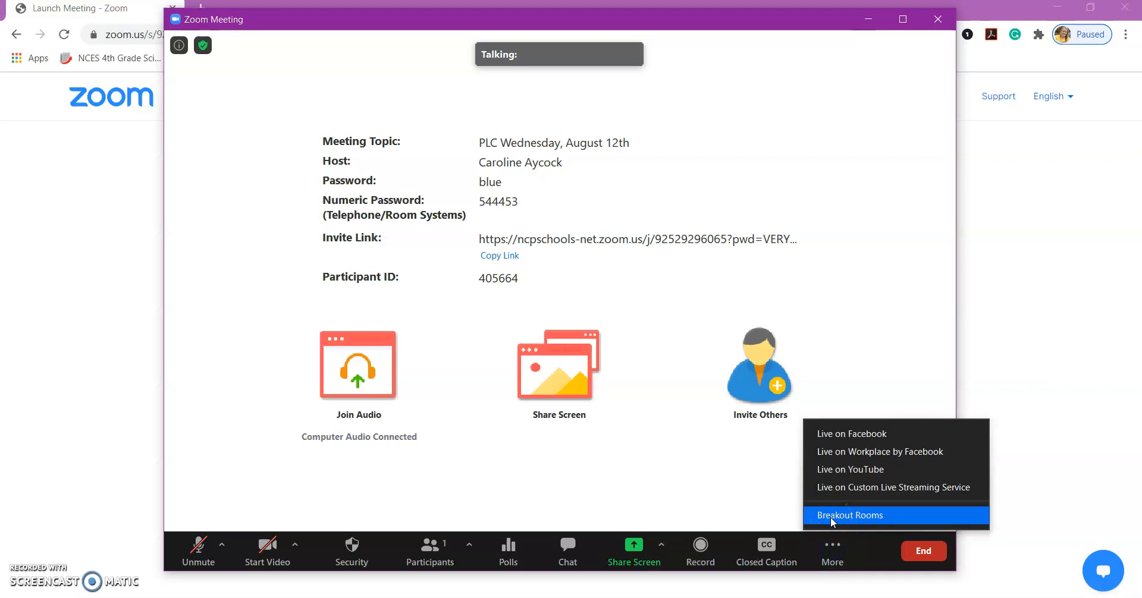
pyautogui.click(830, 517)
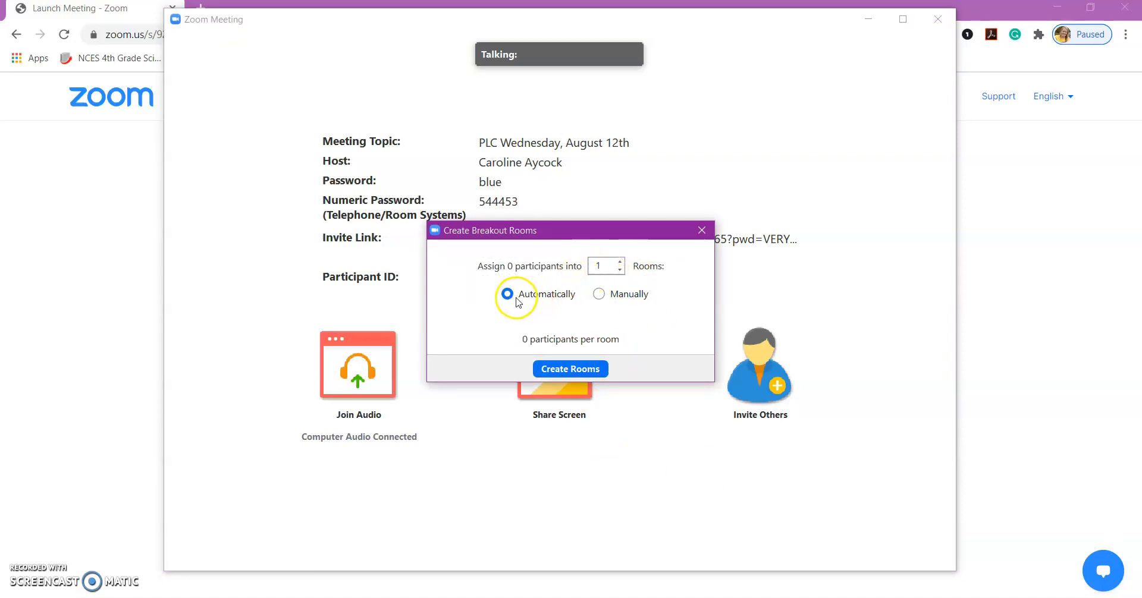
# Step: Set the breakout room count to 5 with Automatically assignment and create the rooms
pyautogui.click(600, 295)
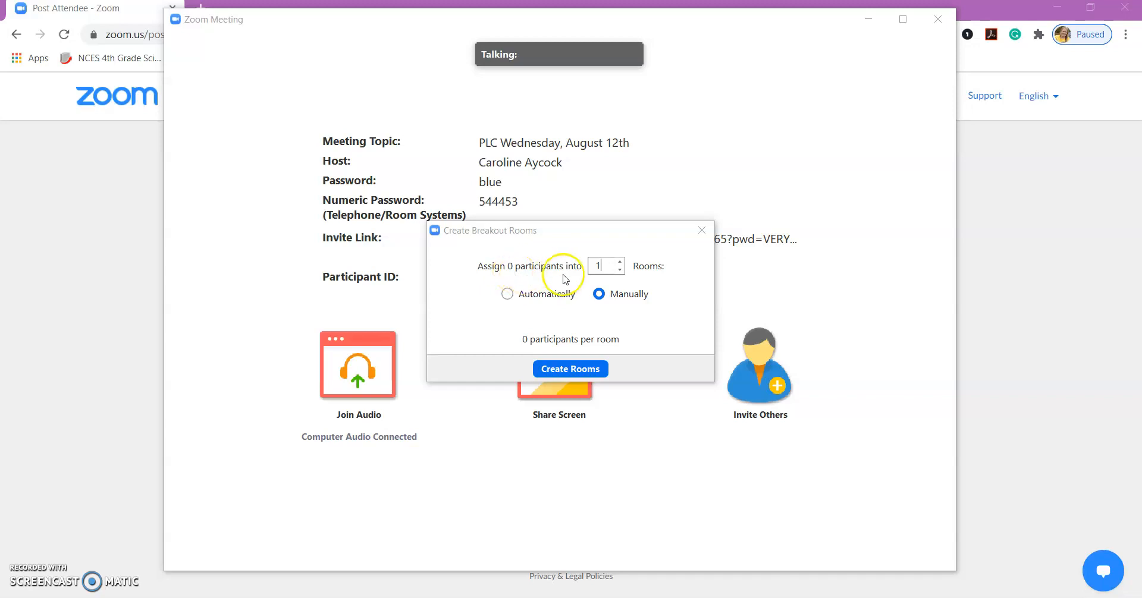
pyautogui.click(620, 262)
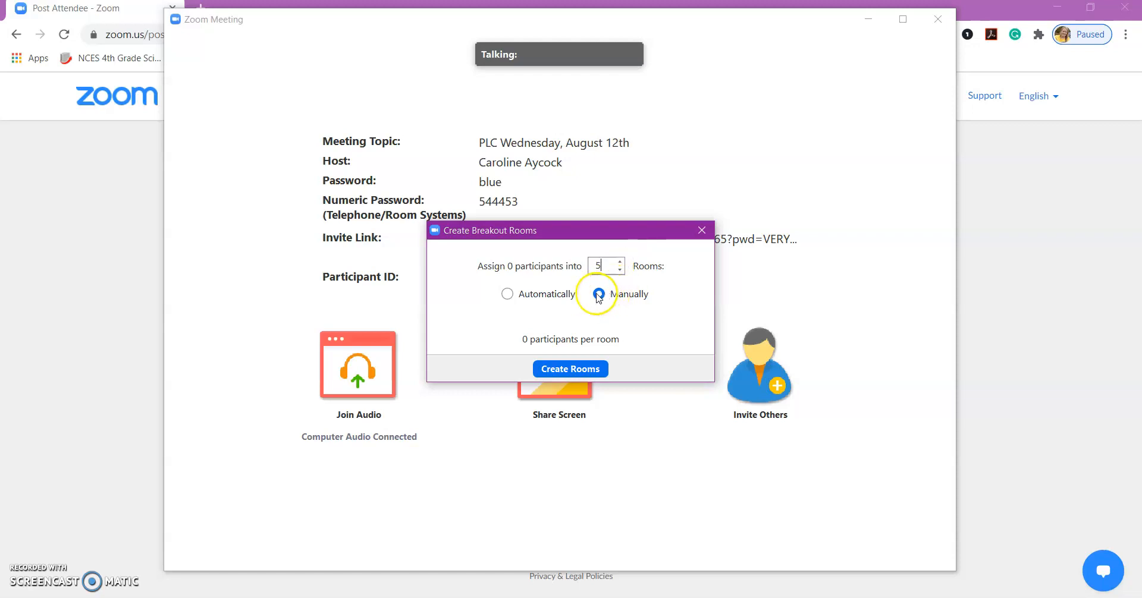
pyautogui.click(507, 294)
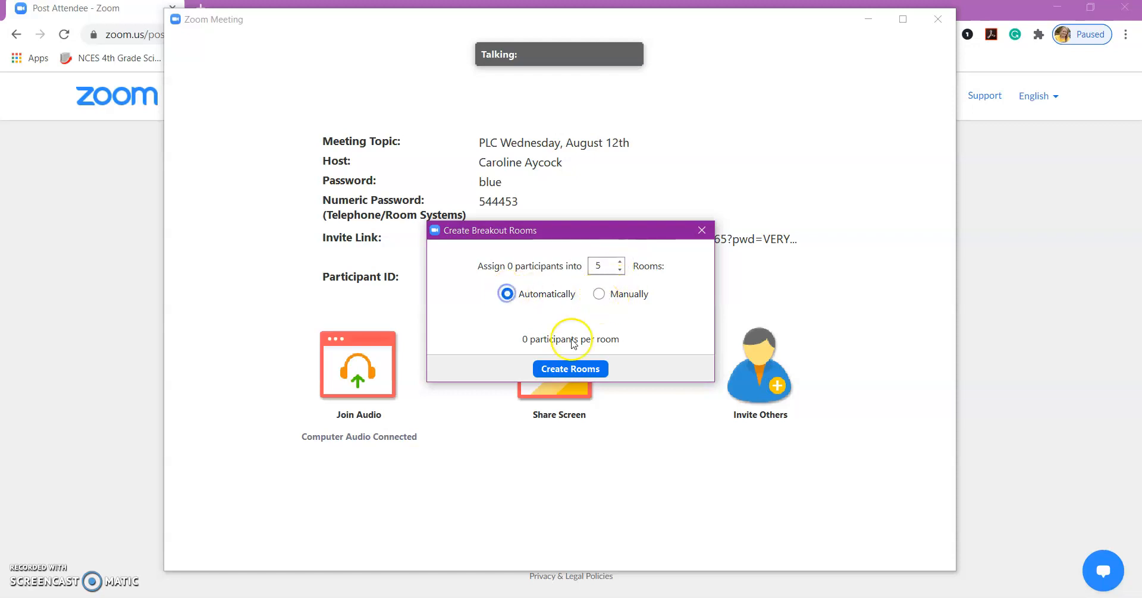
pyautogui.click(565, 369)
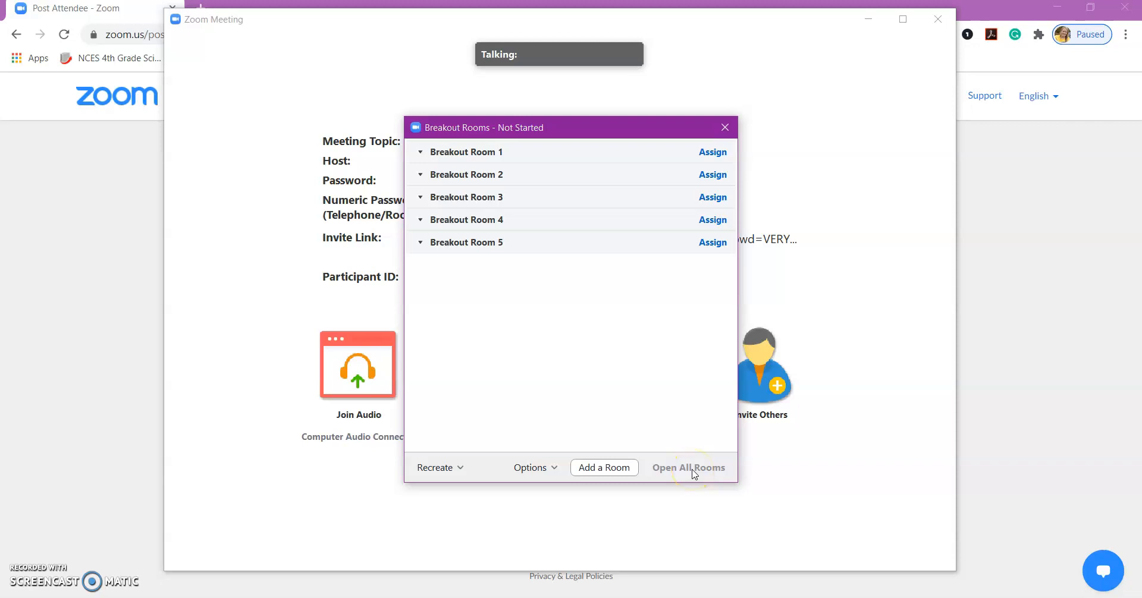
# Step: Recreate all five rooms with Manually assignment, assign participants to Breakout Room 1, and dismiss the notice
pyautogui.click(436, 467)
pyautogui.click(441, 445)
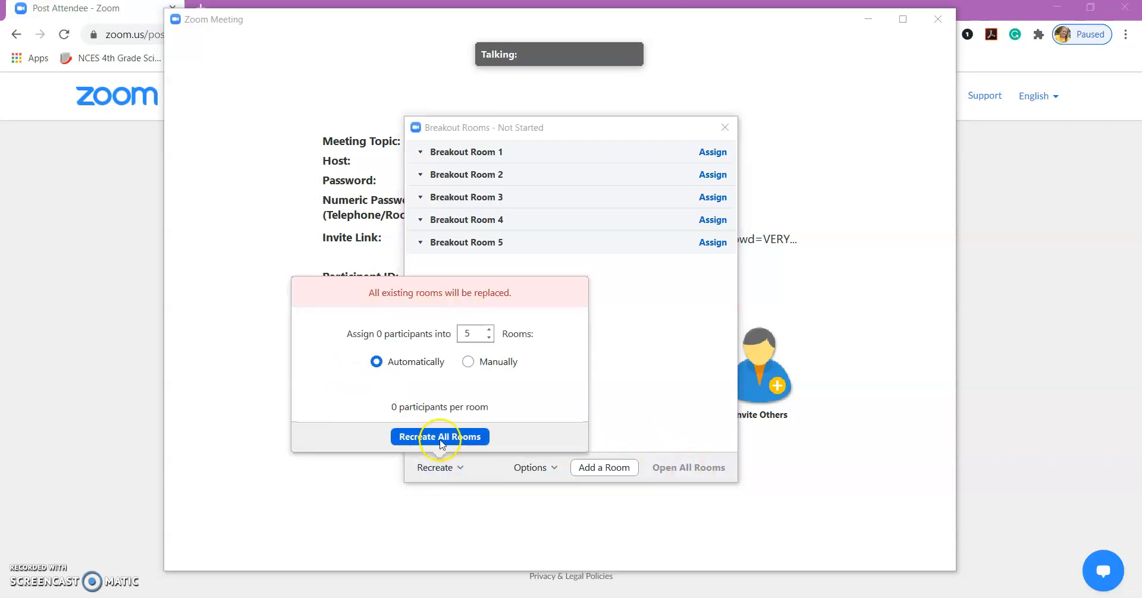
pyautogui.click(468, 365)
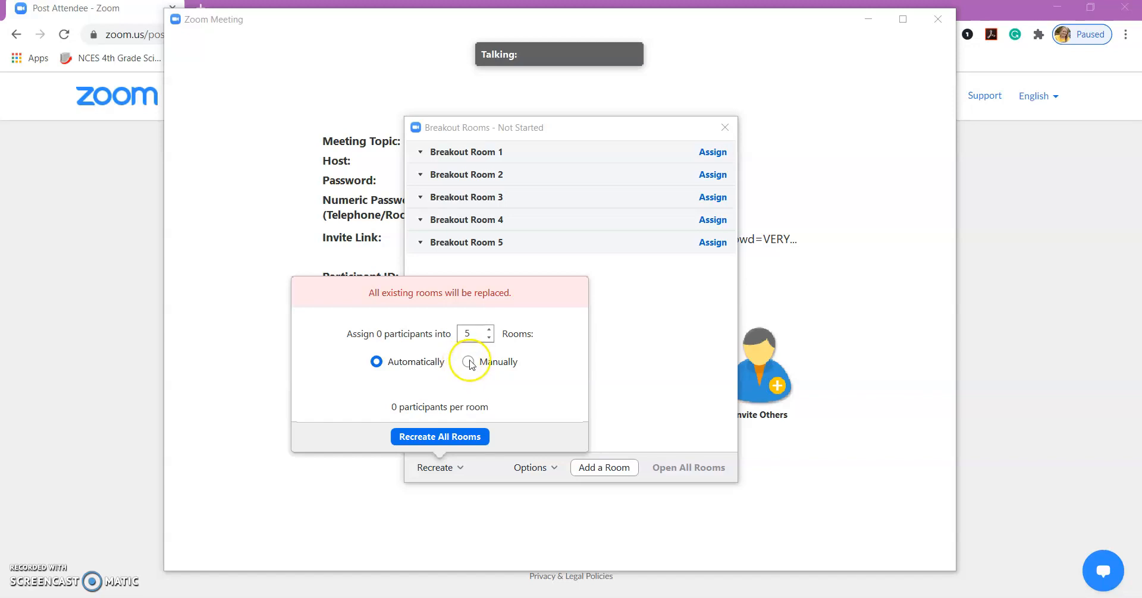
pyautogui.click(437, 438)
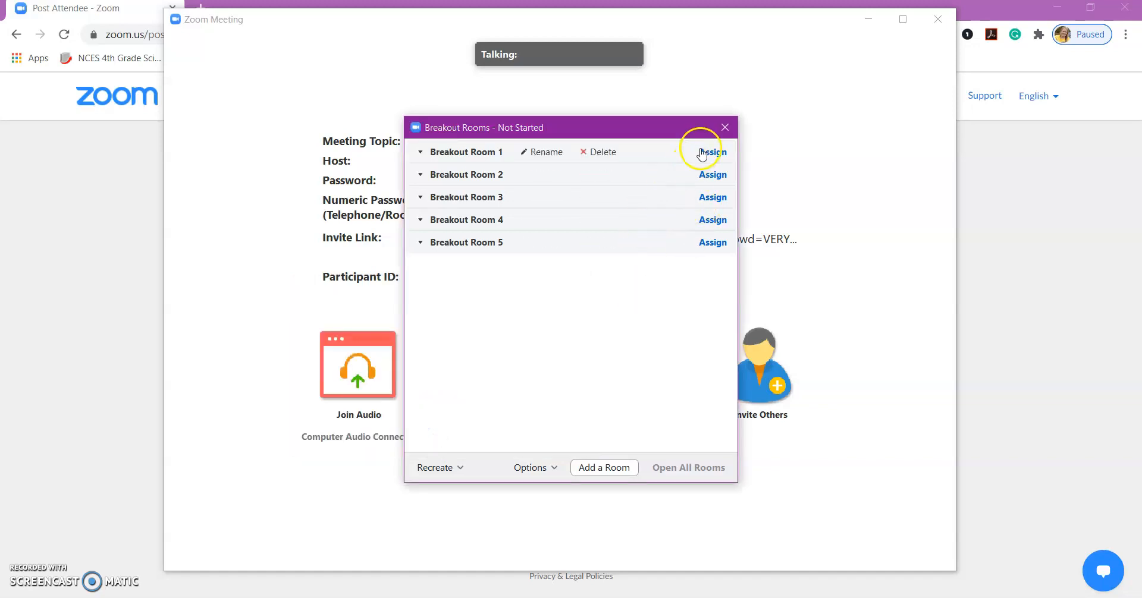
pyautogui.click(702, 153)
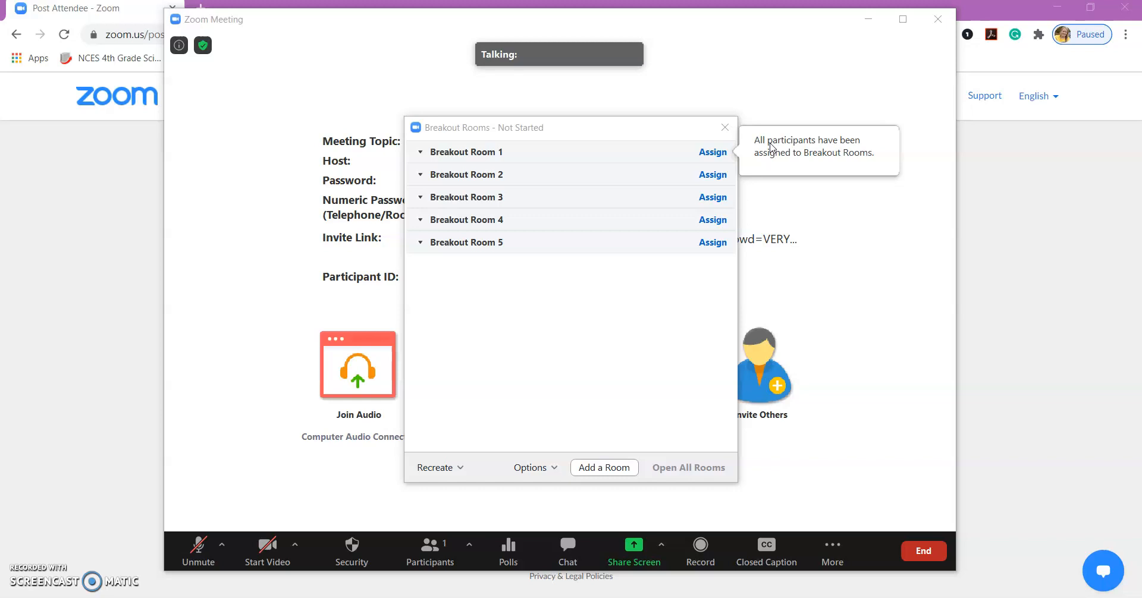
pyautogui.click(576, 280)
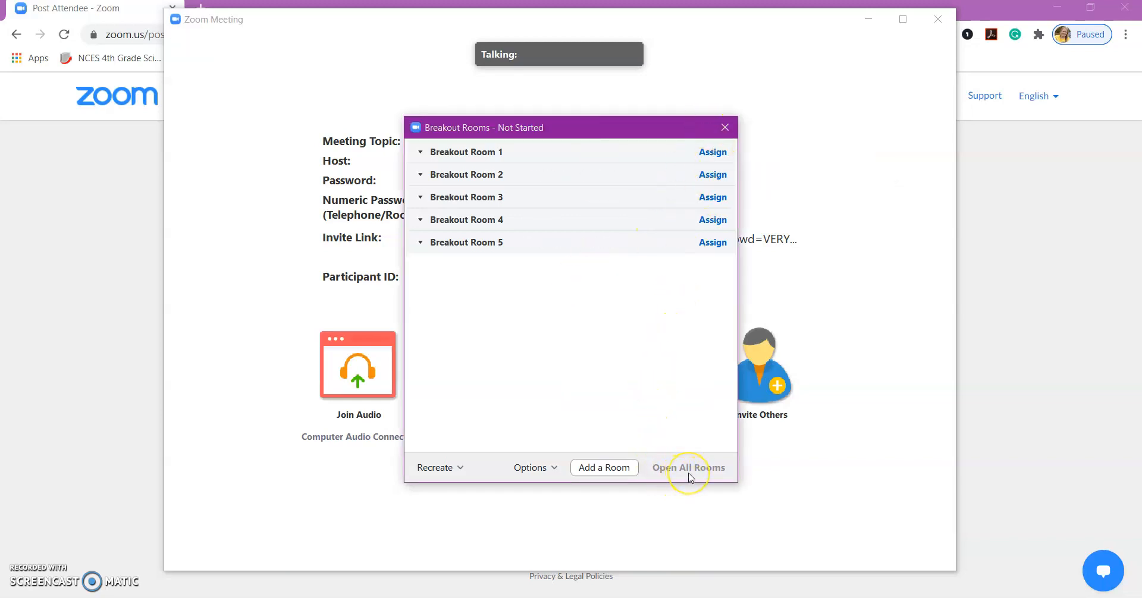
# Step: In breakout room Options, enable auto-close after 30 minutes with a time-up notification
pyautogui.click(534, 468)
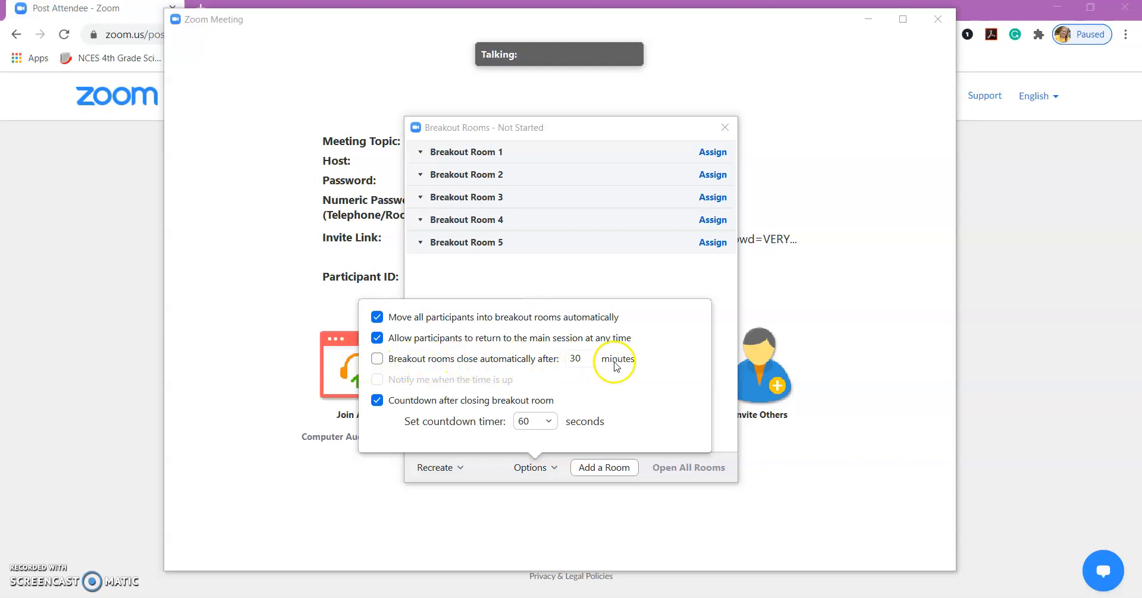
pyautogui.click(377, 359)
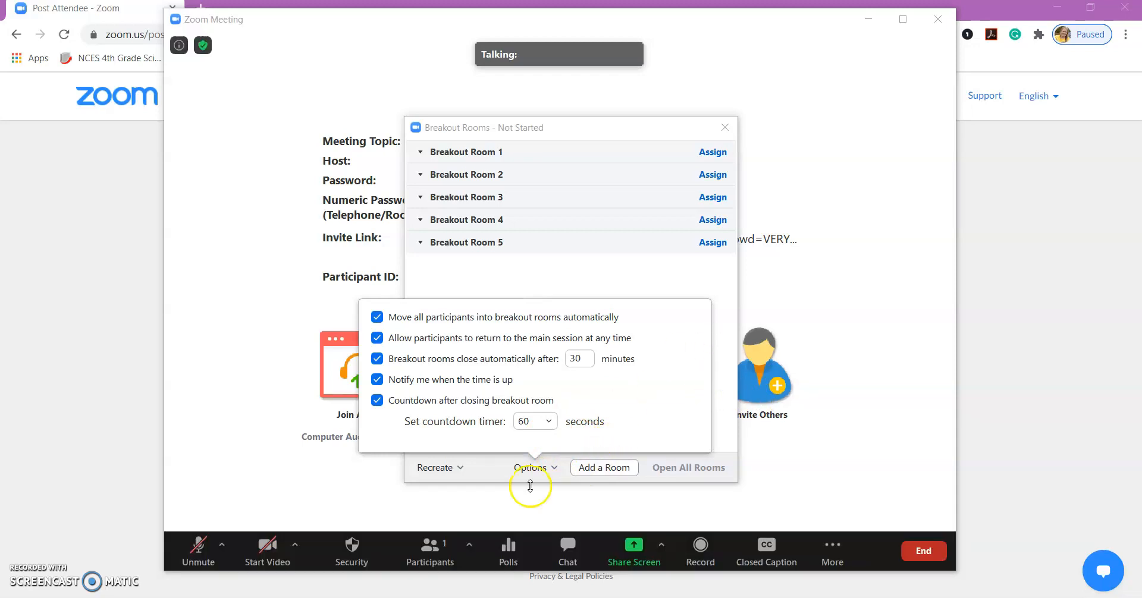
pyautogui.click(482, 479)
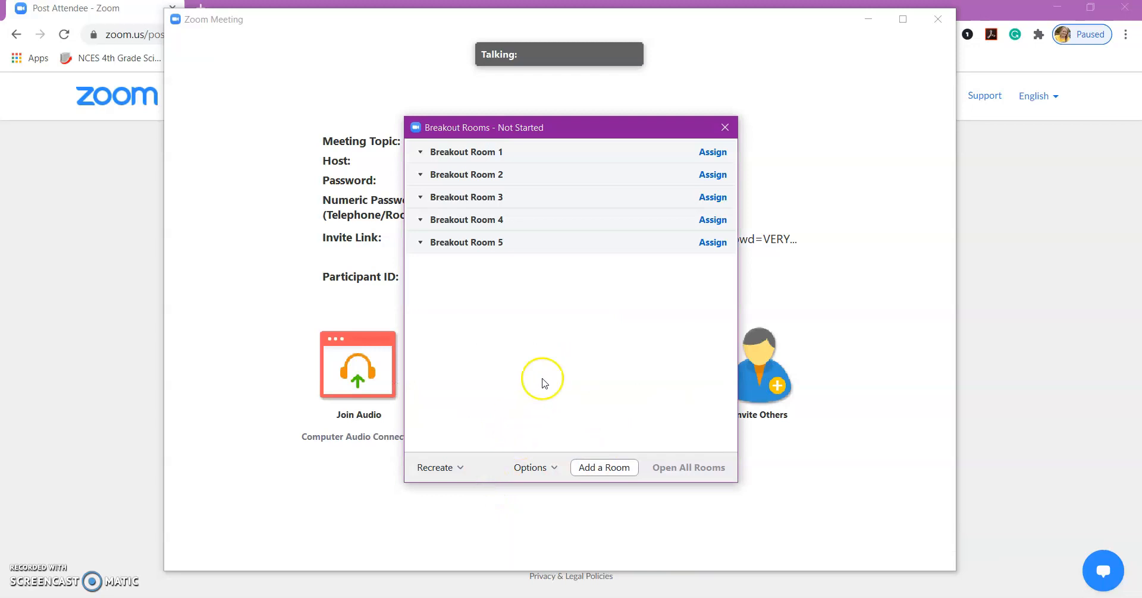
# Step: Close the Breakout Rooms window and show the Participants list, listing only the host
pyautogui.moveTo(718, 148)
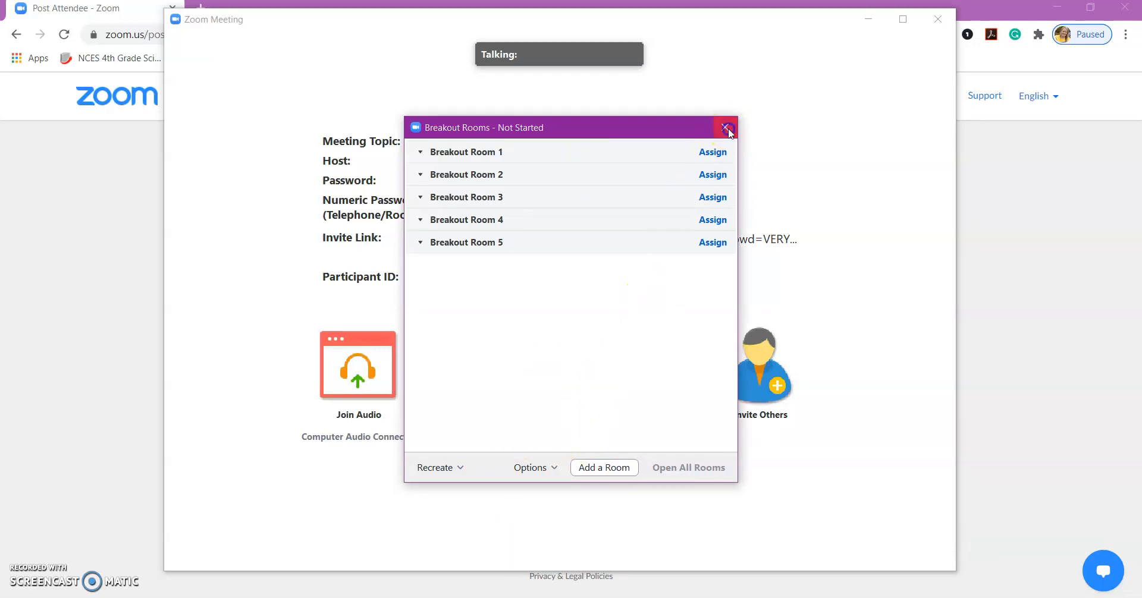
pyautogui.click(726, 127)
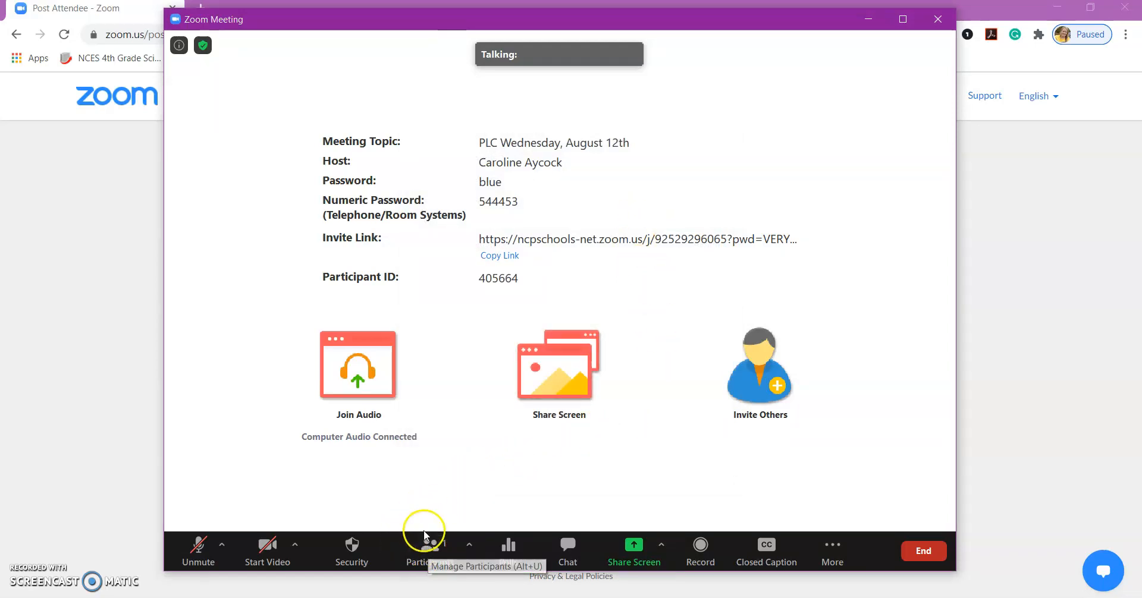
pyautogui.click(418, 553)
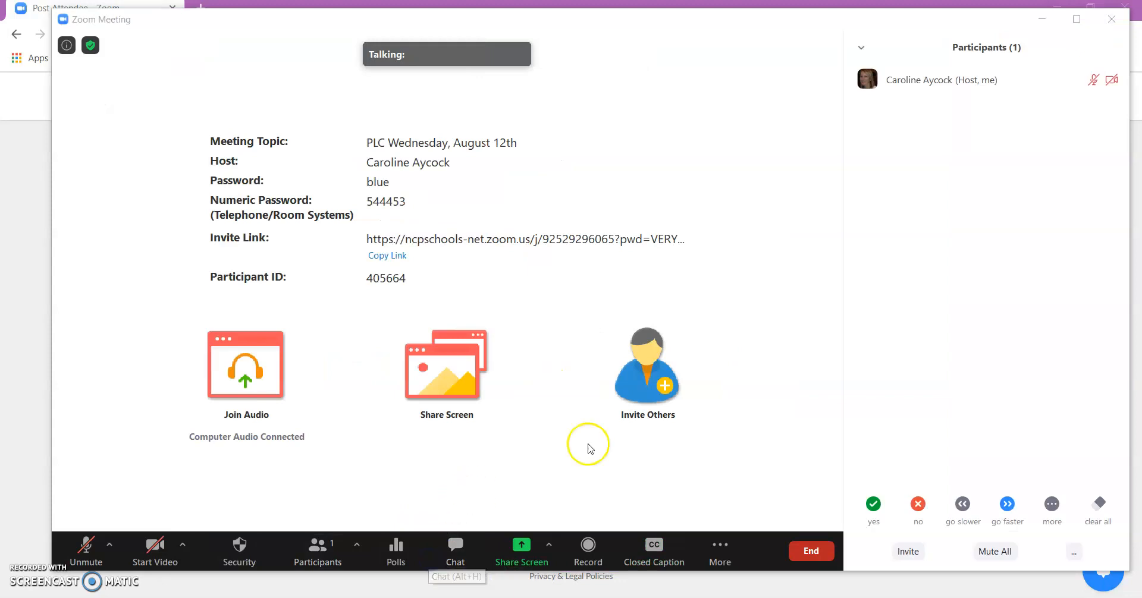
pyautogui.moveTo(923, 87)
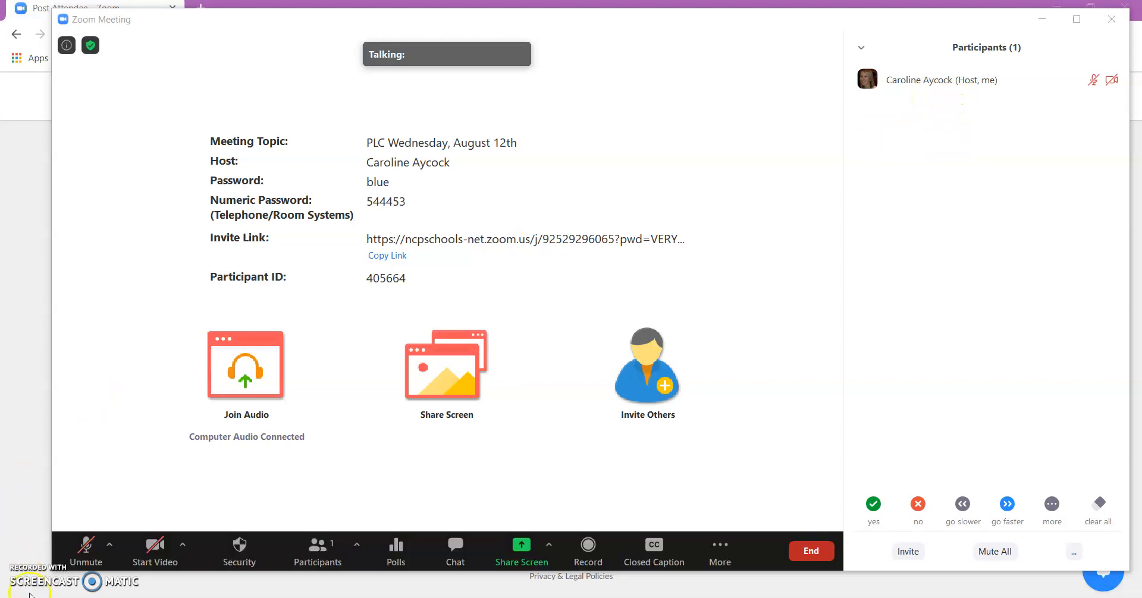
pyautogui.moveTo(656, 494)
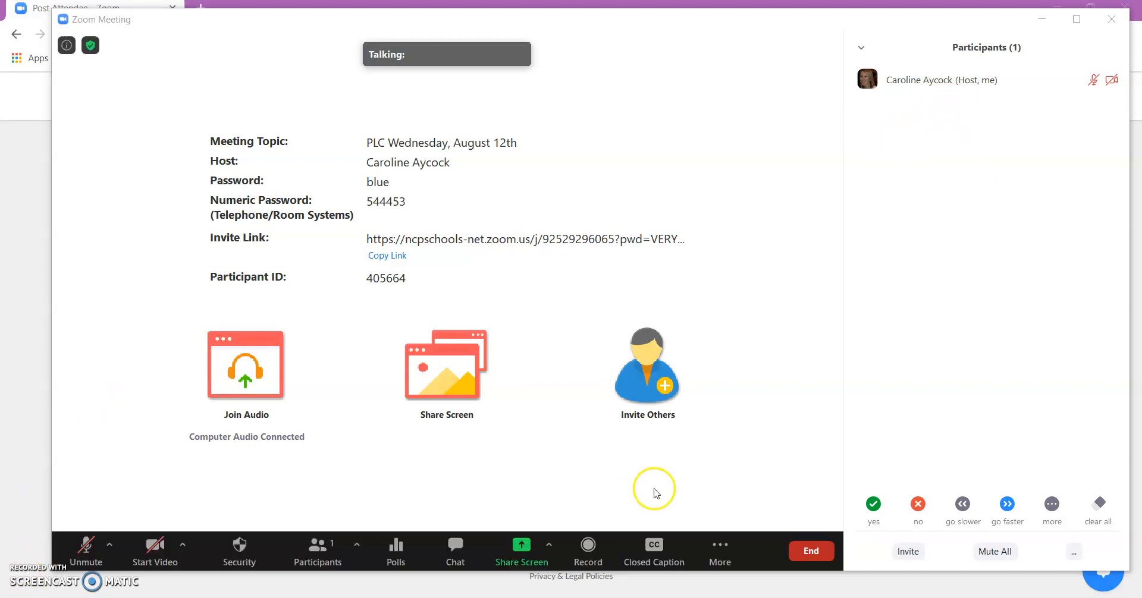
pyautogui.click(720, 548)
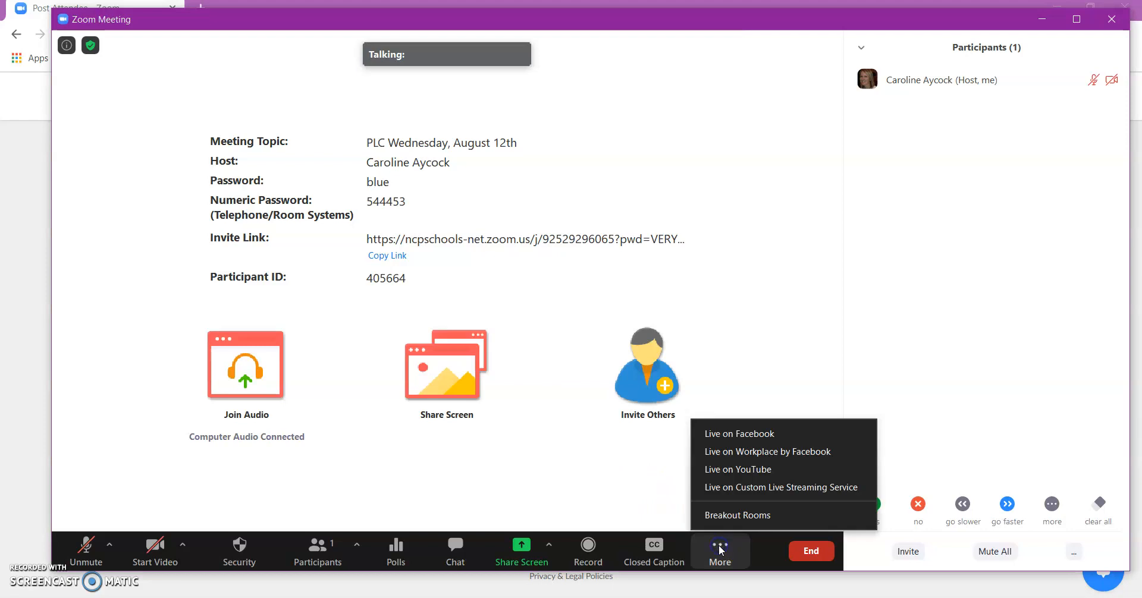
pyautogui.click(733, 517)
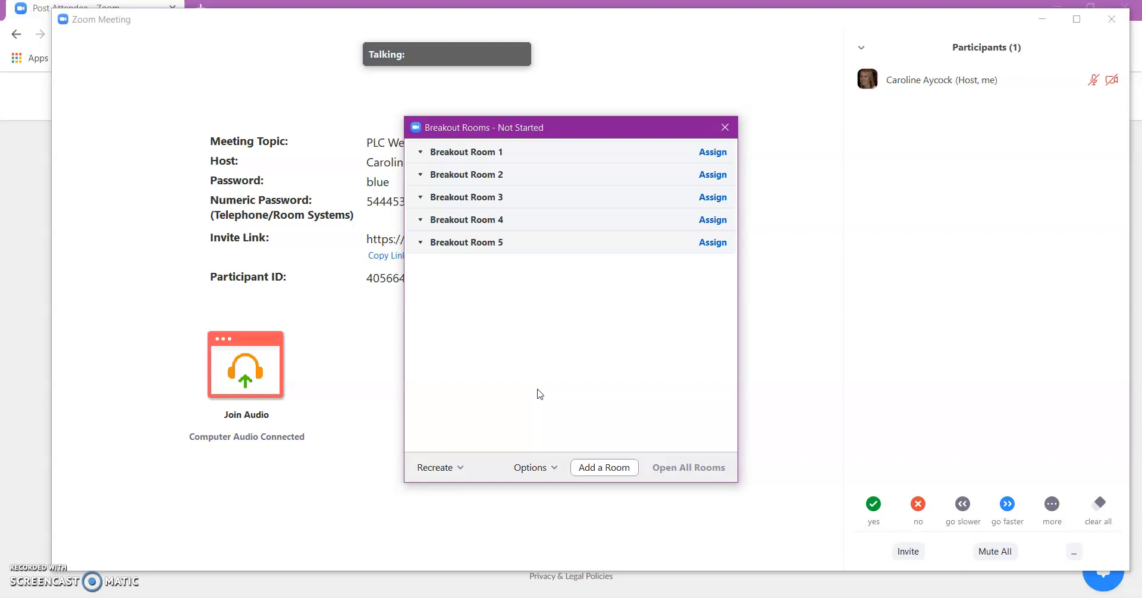
pyautogui.moveTo(466, 222)
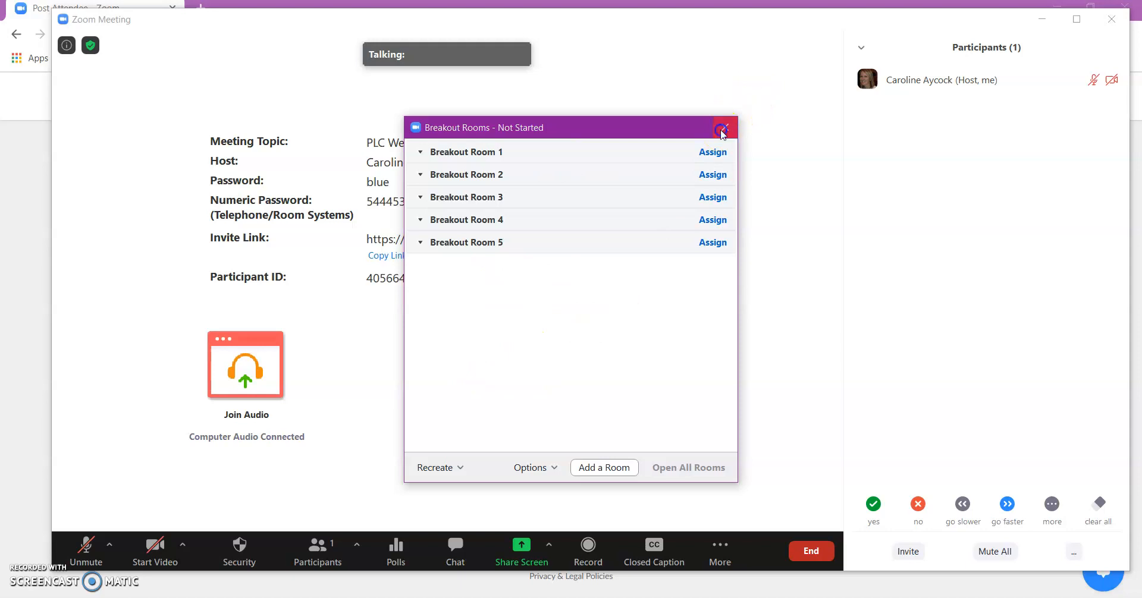
pyautogui.click(724, 127)
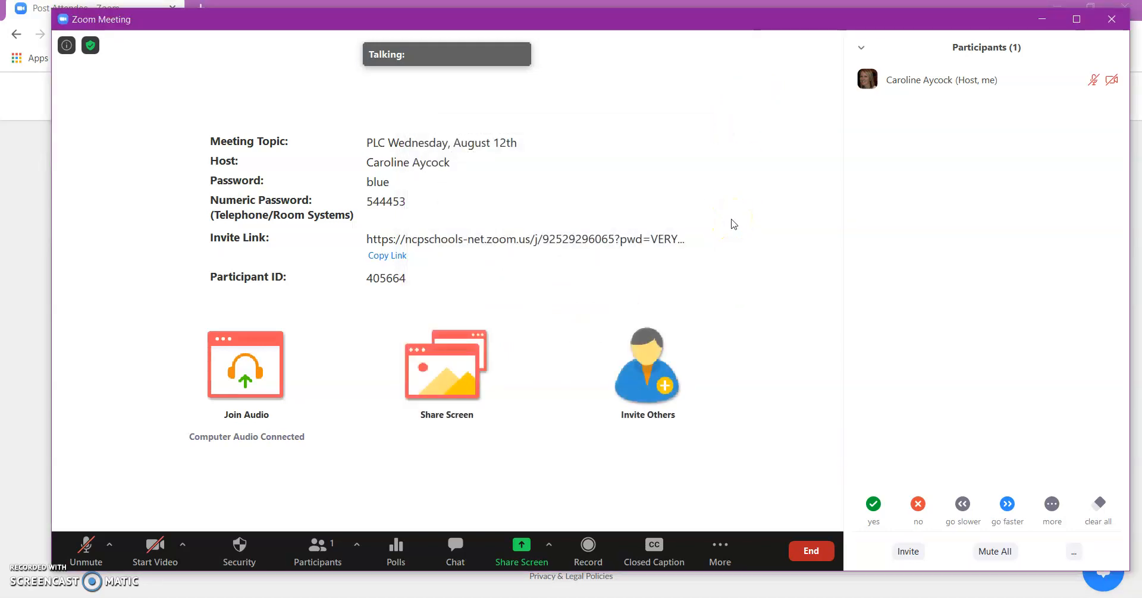